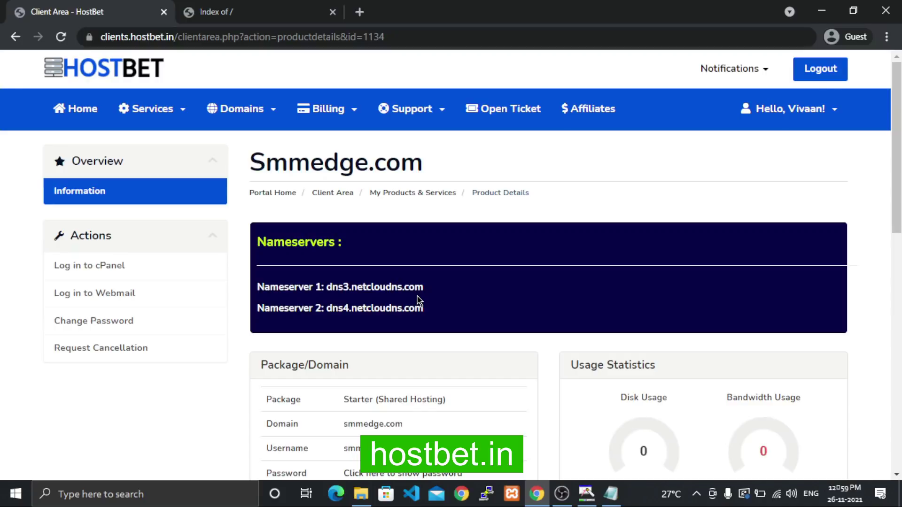
Step: Log in to the smmedge cPanel account and search its functions for 'File M'
left_click(184, 272)
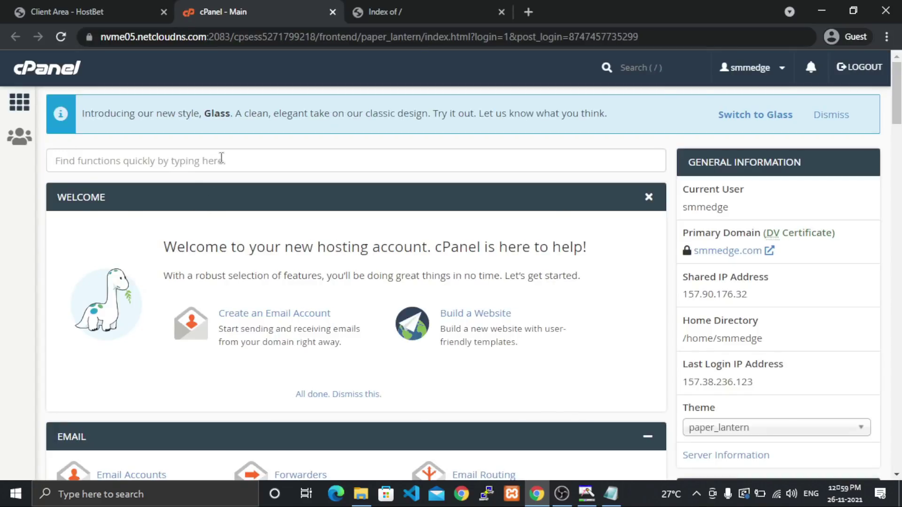
left_click(221, 158)
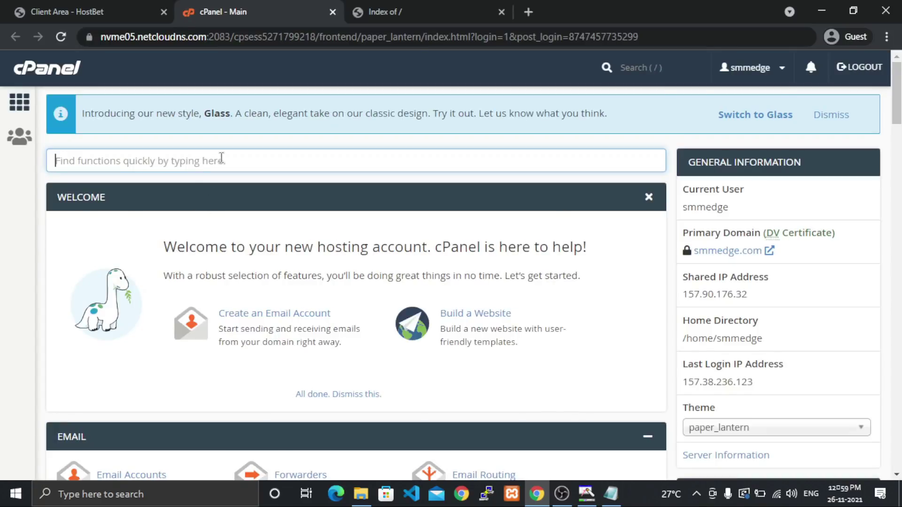
type("File M")
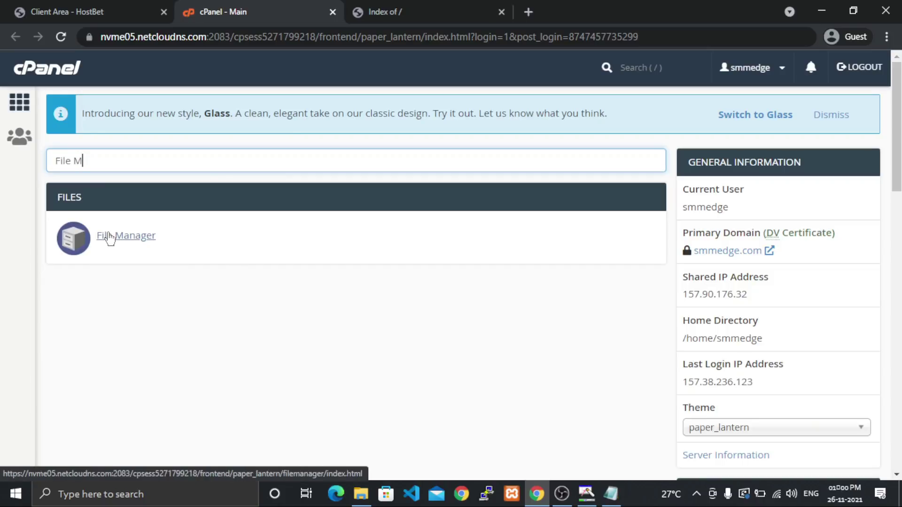
Step: Open File Manager's empty public_html folder and switch to the smmedge.com tab
left_click(109, 237)
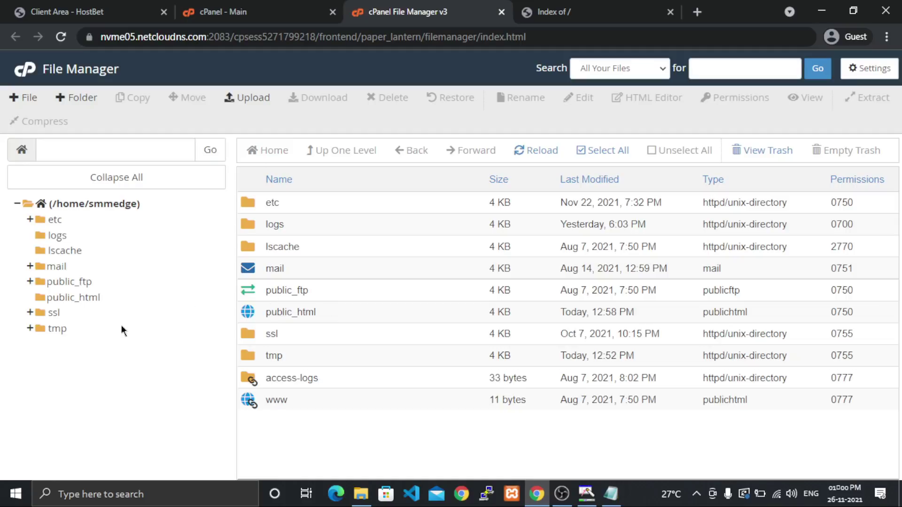
left_click(96, 300)
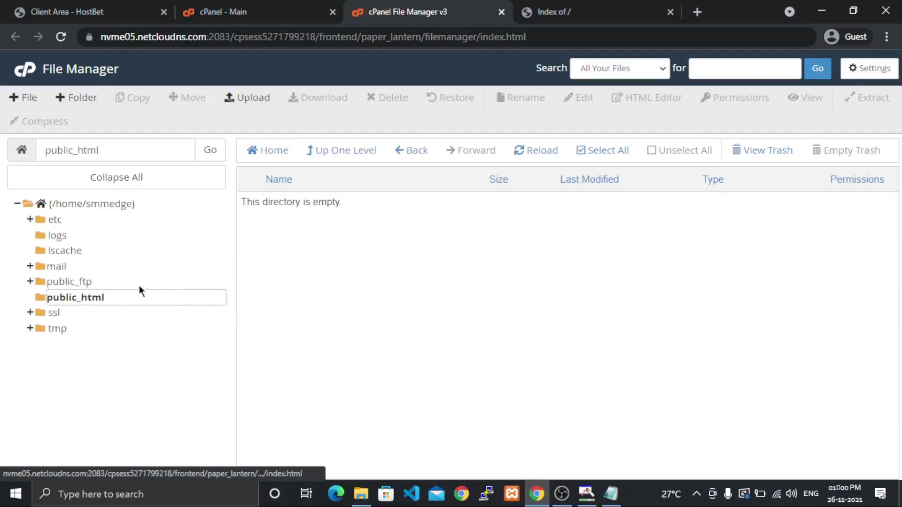
left_click(336, 284)
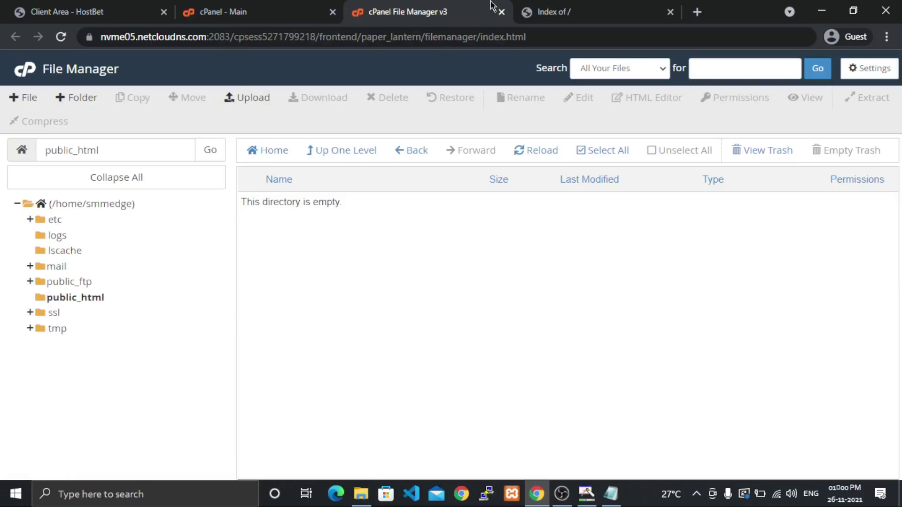
left_click(536, 10)
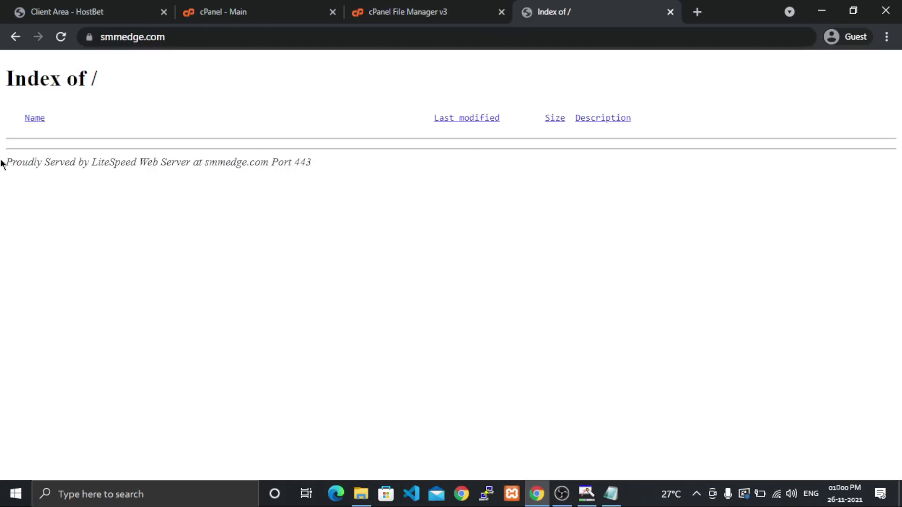
Step: Reload smmedge.com to confirm its 'Index of /' lists no files, then go back to File Manager
left_click(67, 46)
key("ctrl+a")
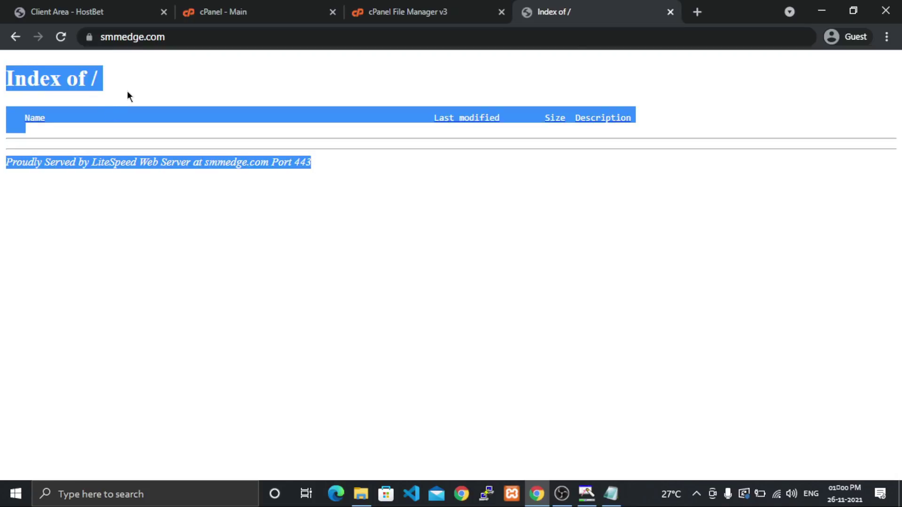
left_click(133, 78)
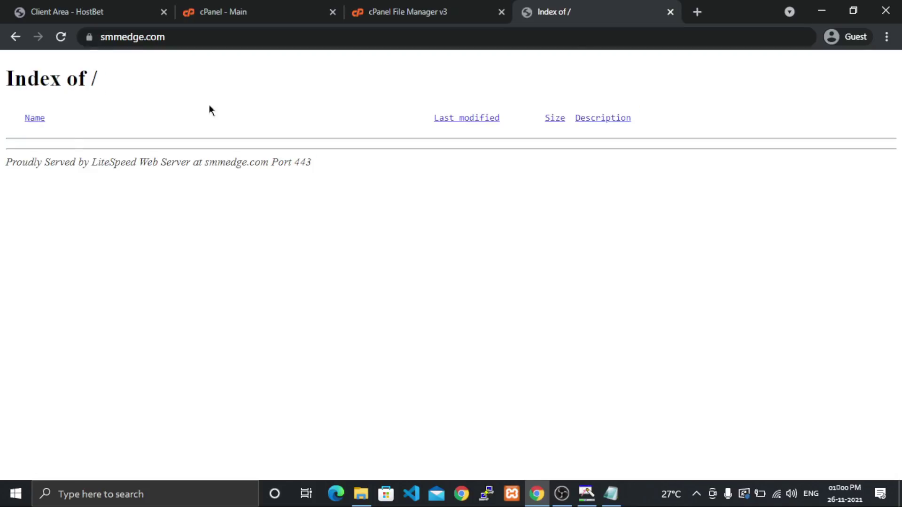
left_click(383, 7)
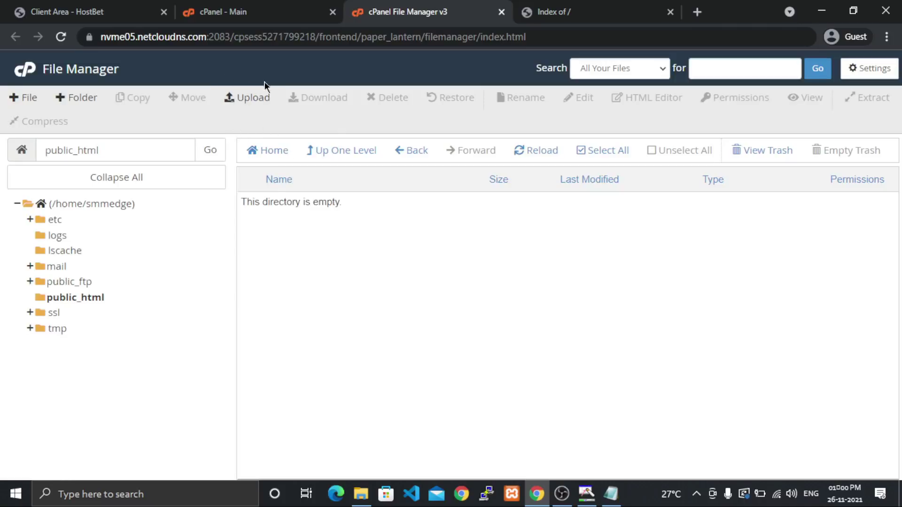
Step: Open the File Manager upload page for public_html
left_click(238, 97)
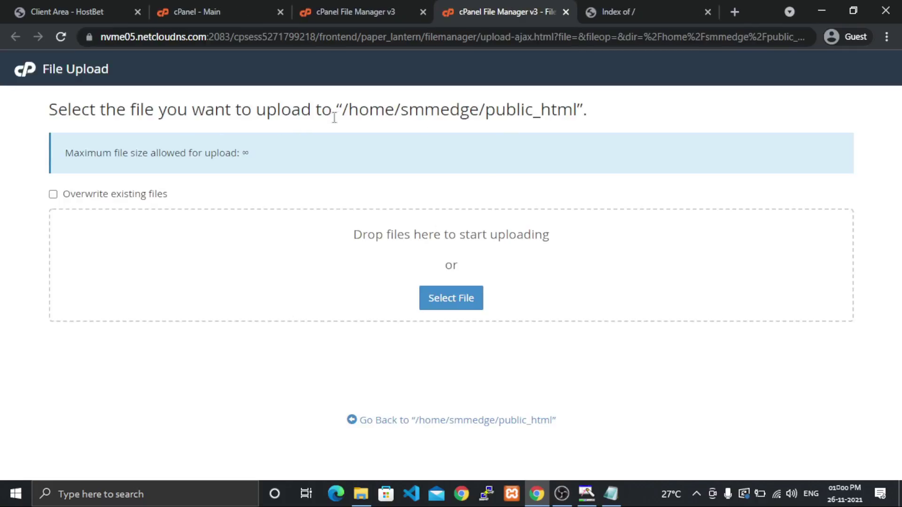
left_click_drag(342, 112, 552, 115)
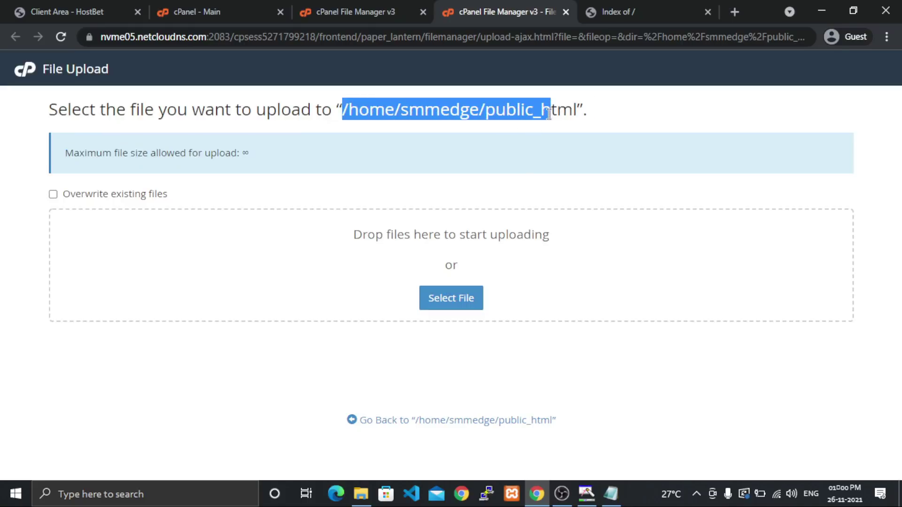
left_click(588, 109)
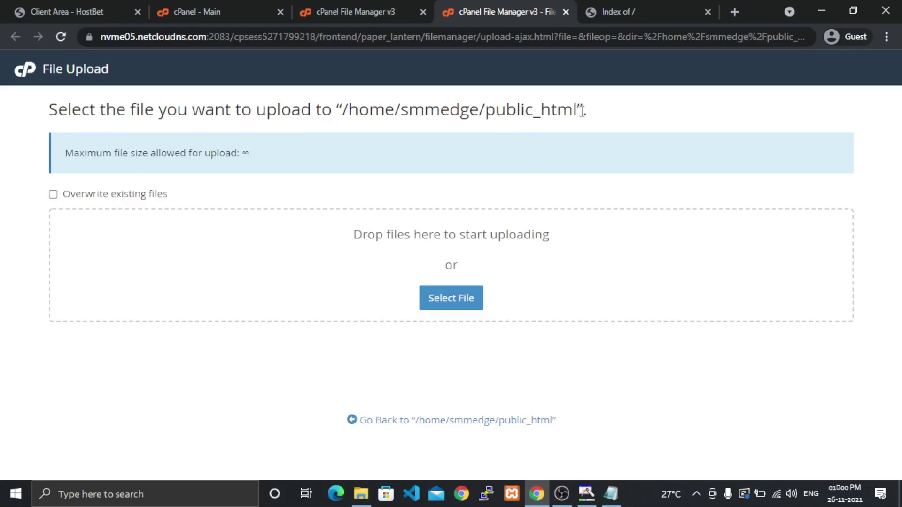
left_click_drag(579, 112, 365, 128)
left_click(382, 94)
Step: Upload PerfectPanel-Script-SMM-Panel.zip from the local smm folder and return to public_html
left_click(363, 505)
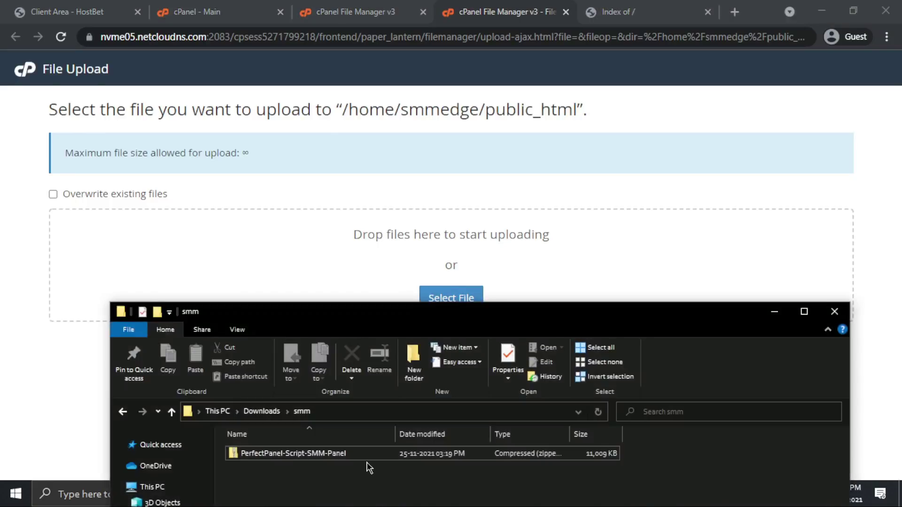
left_click(366, 454)
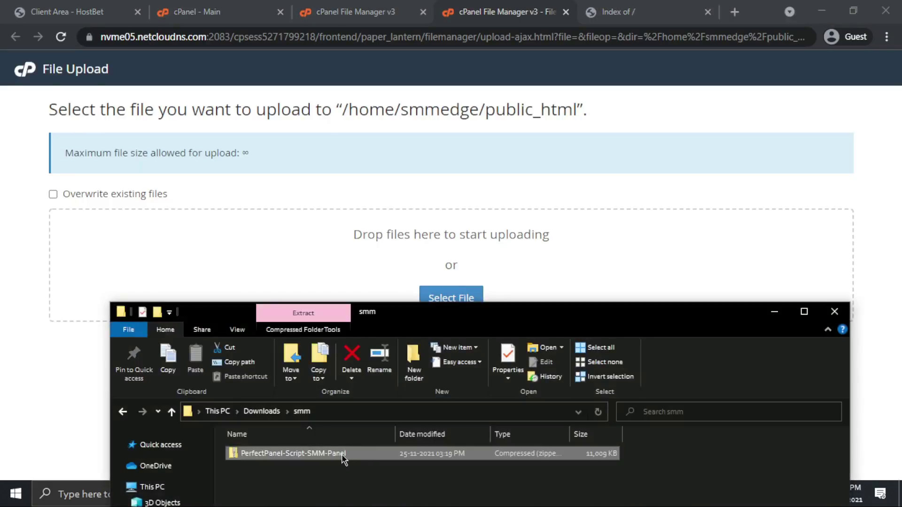
left_click_drag(343, 459, 442, 269)
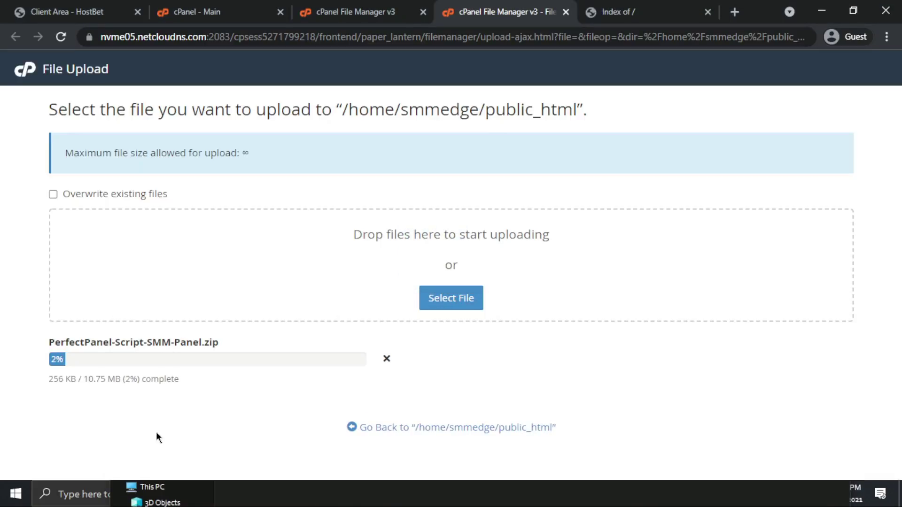
left_click(350, 499)
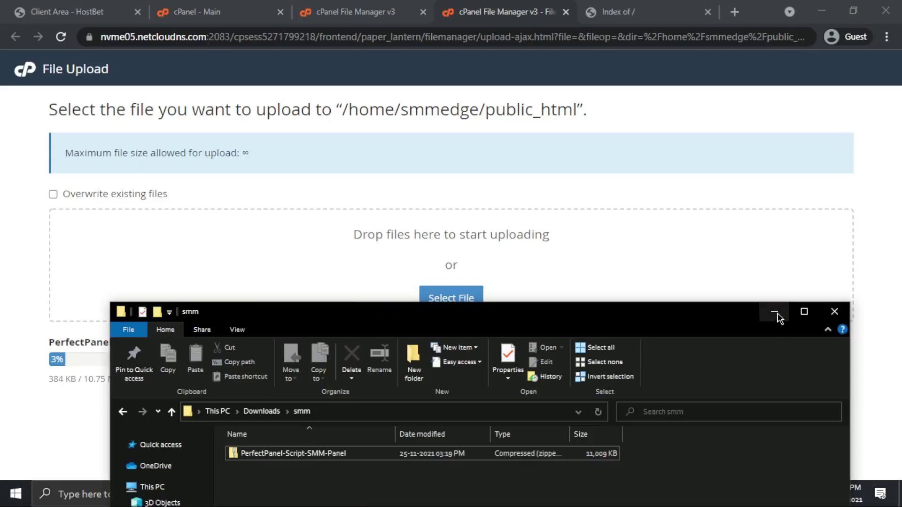
left_click(775, 312)
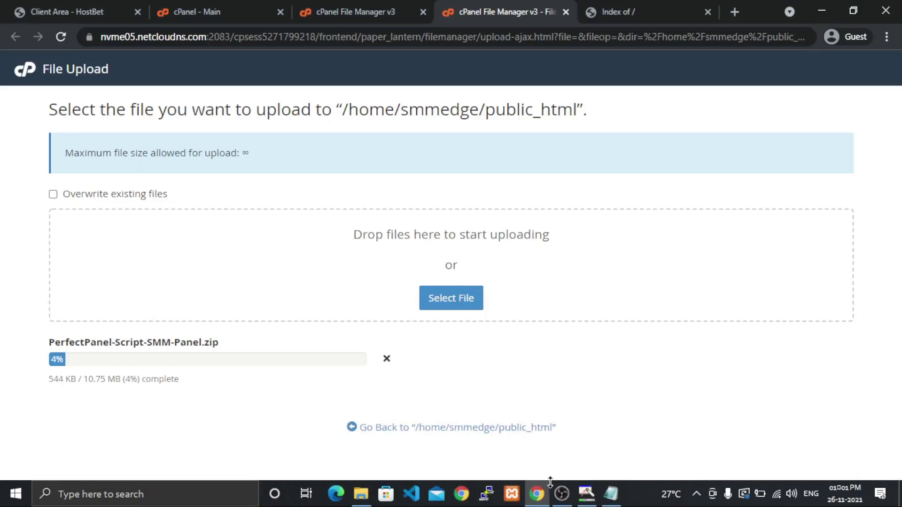
mouse_move(563, 493)
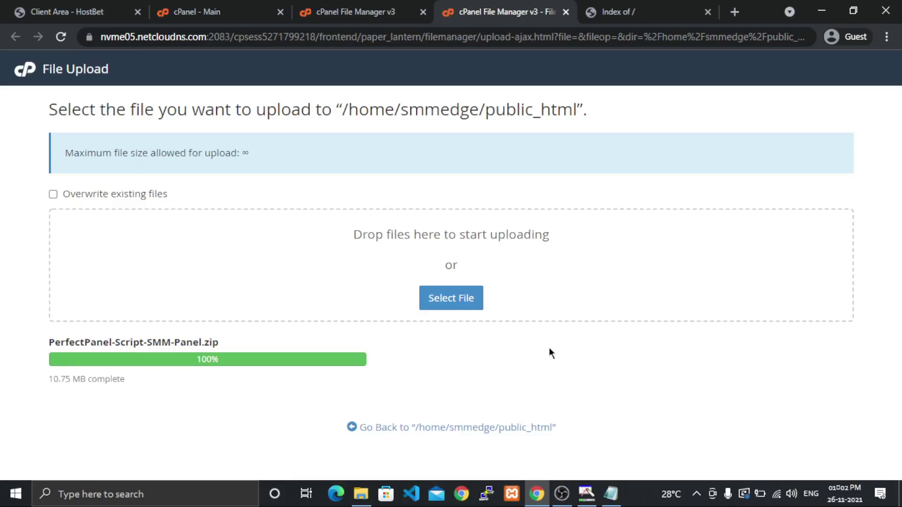
left_click(410, 426)
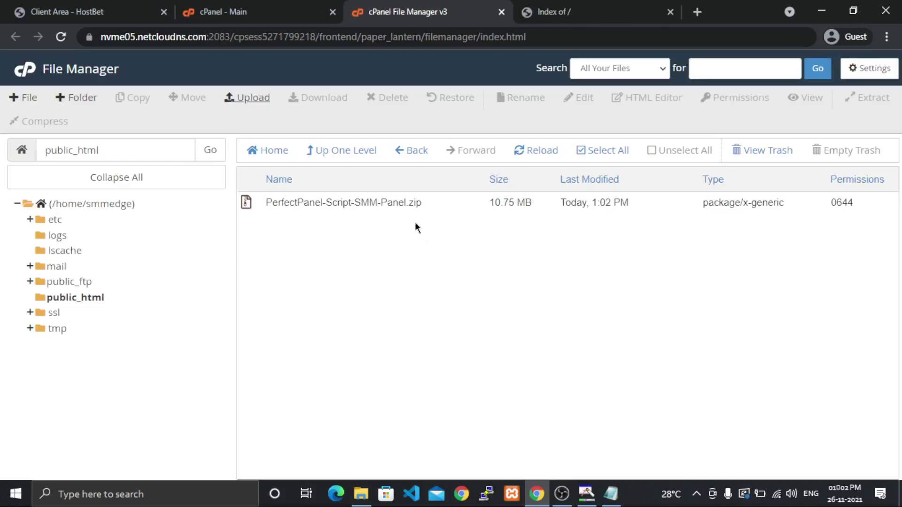
Step: Extract PerfectPanel-Script-SMM-Panel.zip into /public_html
left_click(449, 202)
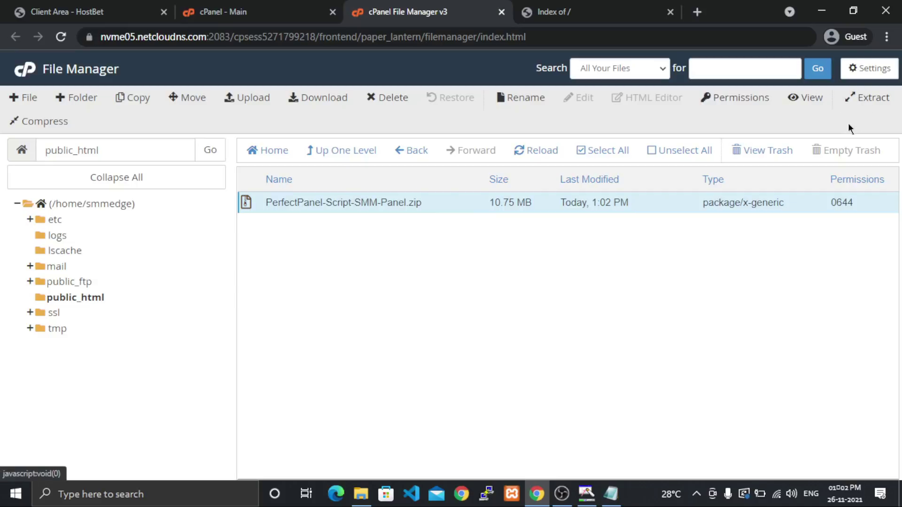
left_click(867, 100)
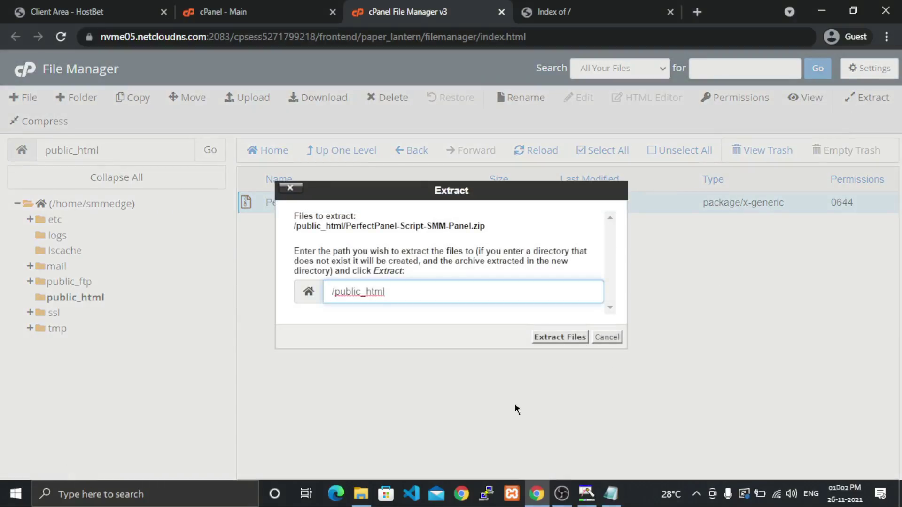
left_click(563, 343)
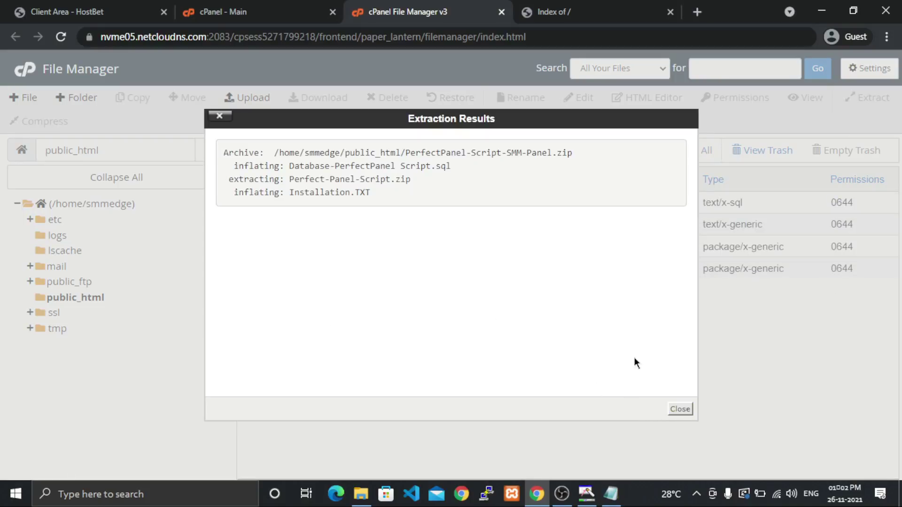
left_click(679, 410)
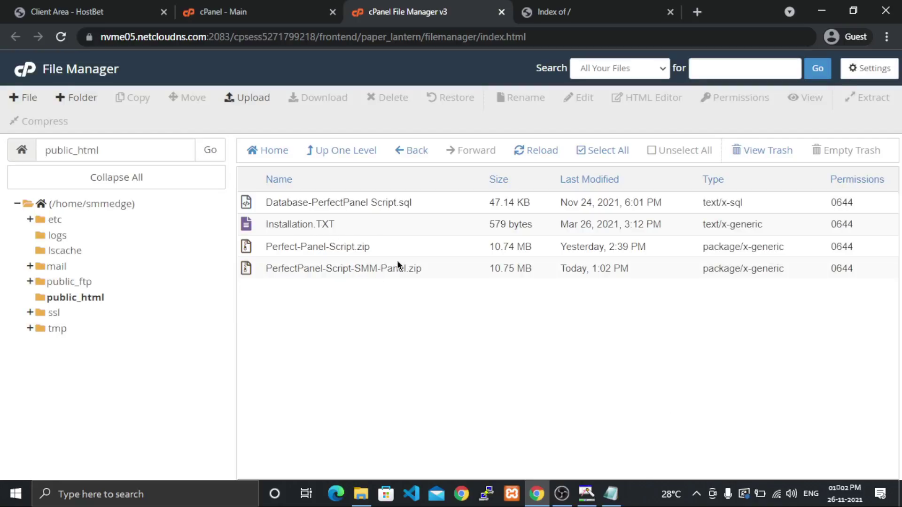
Step: Permanently delete PerfectPanel-Script-SMM-Panel.zip, keeping the SQL file, Installation.TXT and Perfect-Panel-Script.zip
left_click(447, 264)
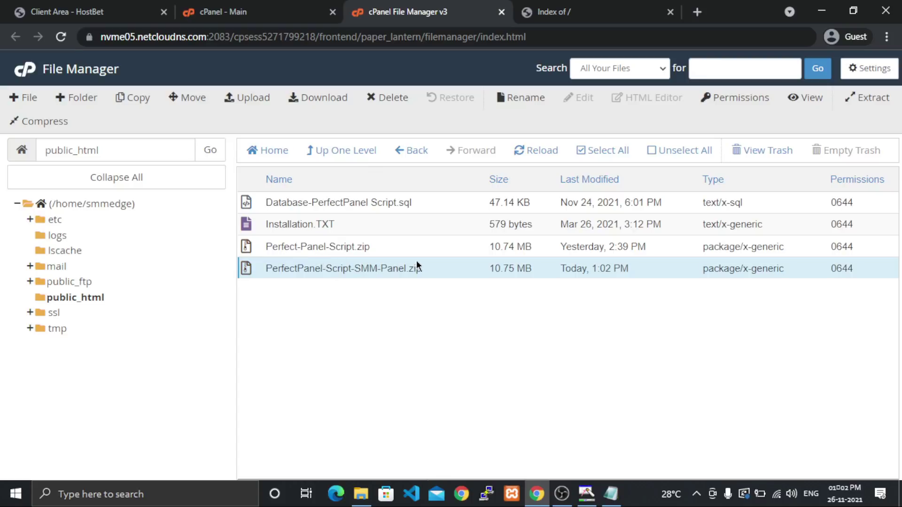
left_click(380, 241)
left_click(392, 224)
left_click(422, 202)
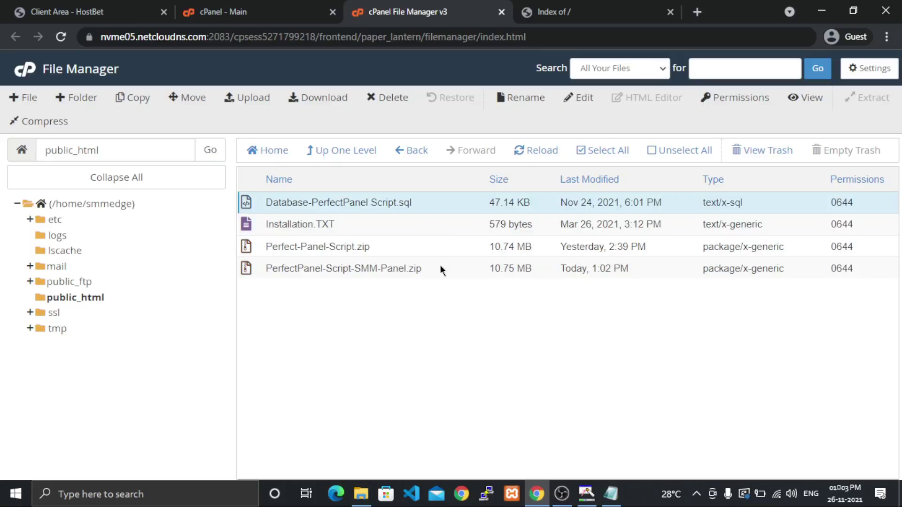
left_click(441, 267)
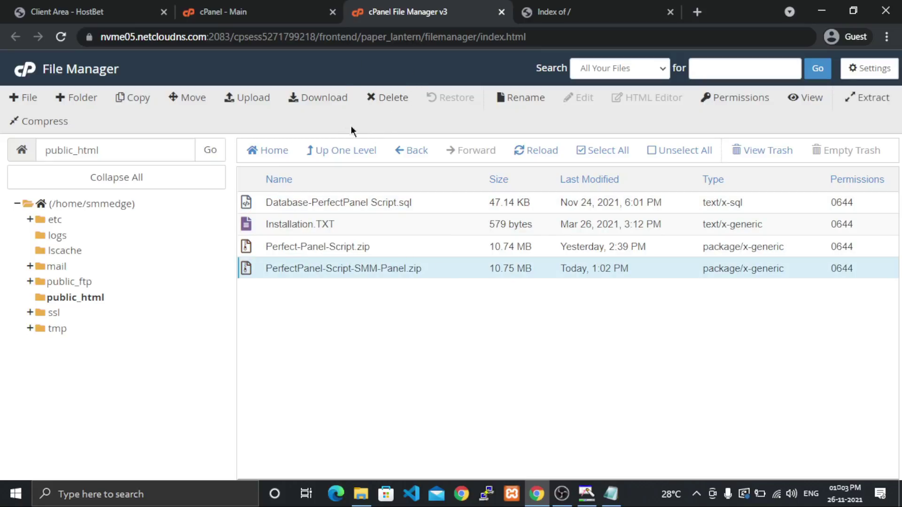
left_click(379, 98)
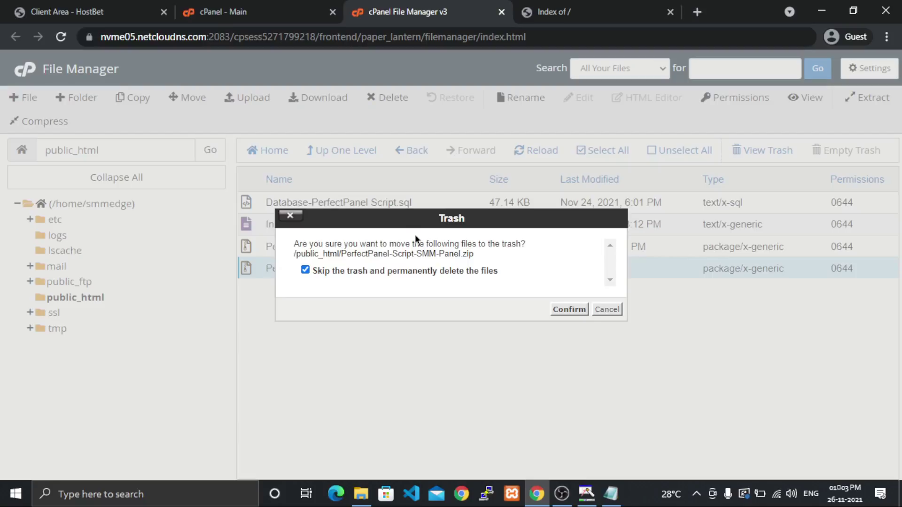
left_click(558, 313)
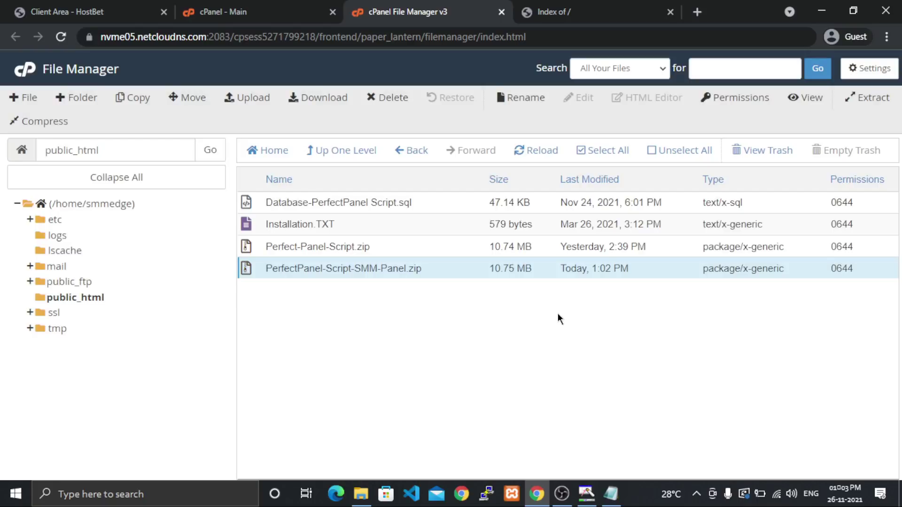
left_click(534, 152)
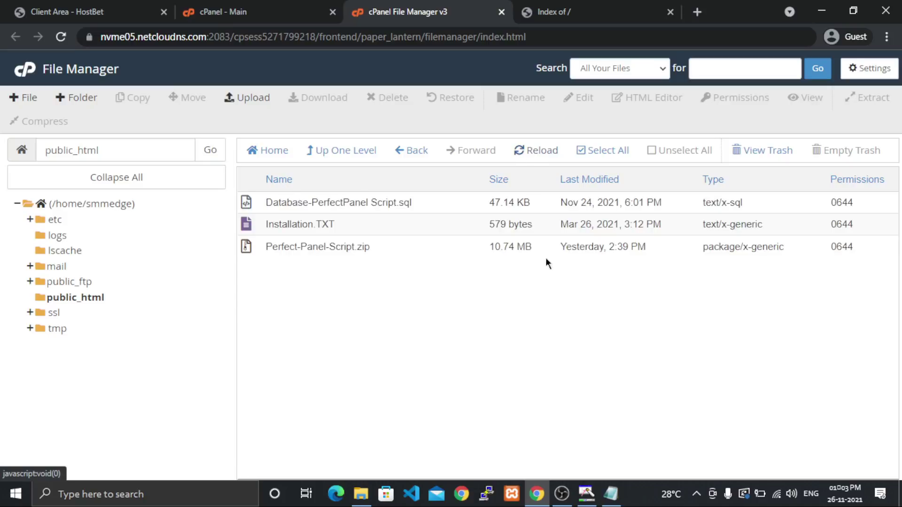
Step: Download Database-PerfectPanel Script.sql from public_html to the computer
left_click(400, 246)
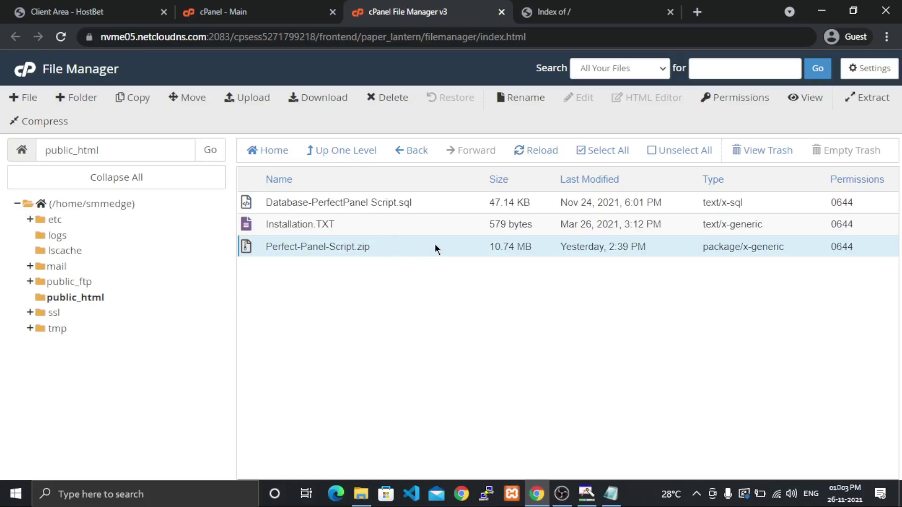
left_click(413, 230)
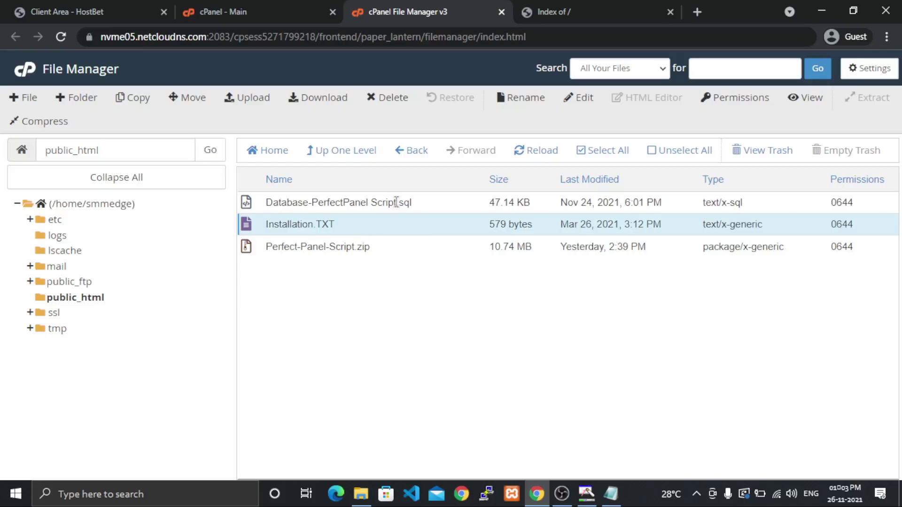
left_click(435, 201)
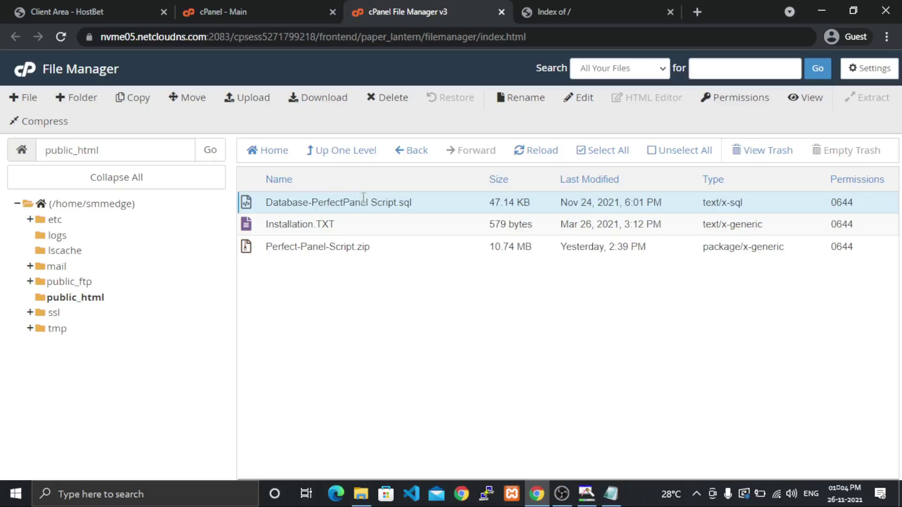
left_click(321, 98)
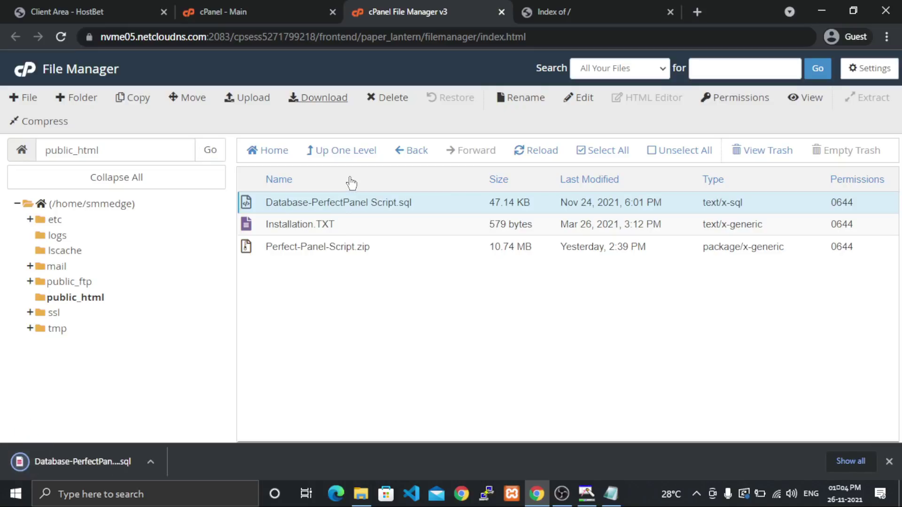
left_click(407, 248)
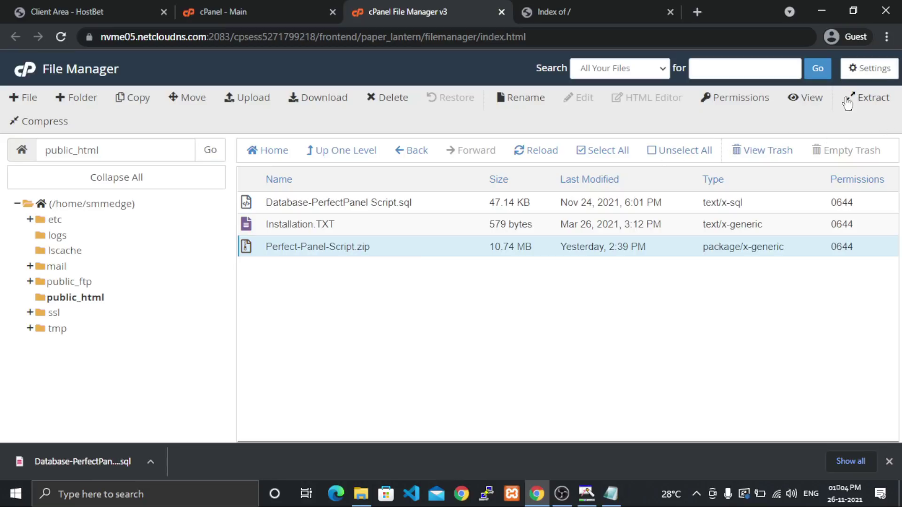
Step: Extract Perfect-Panel-Script.zip into /public_html, adding admin, app, controller and other folders
left_click(870, 100)
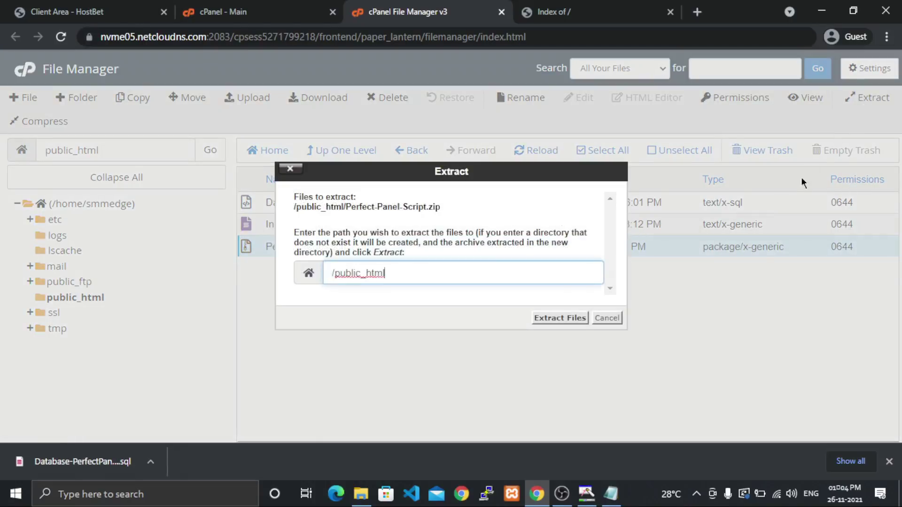
left_click(551, 320)
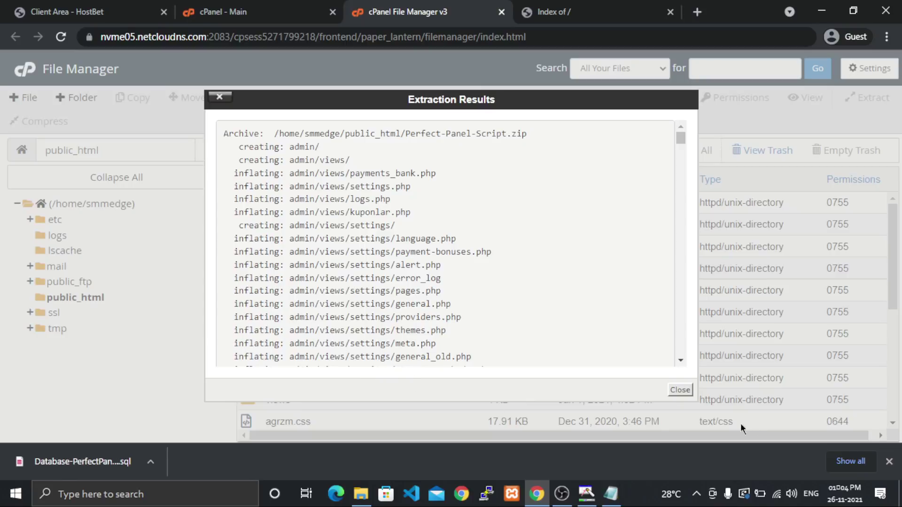
left_click(679, 390)
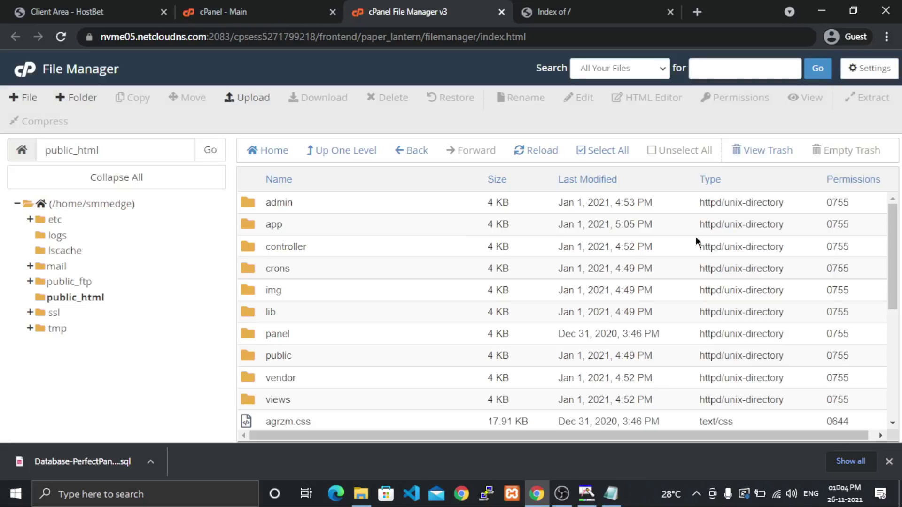
left_click_drag(893, 263, 891, 373)
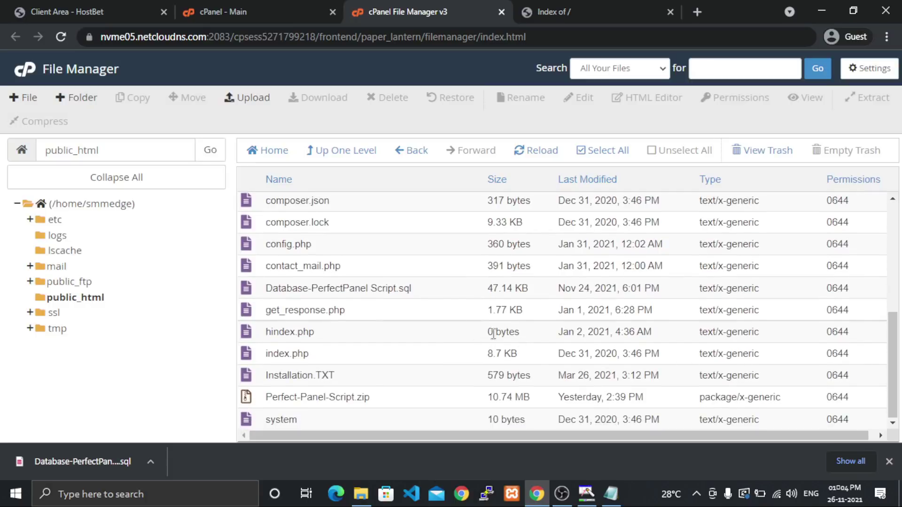
left_click(371, 241)
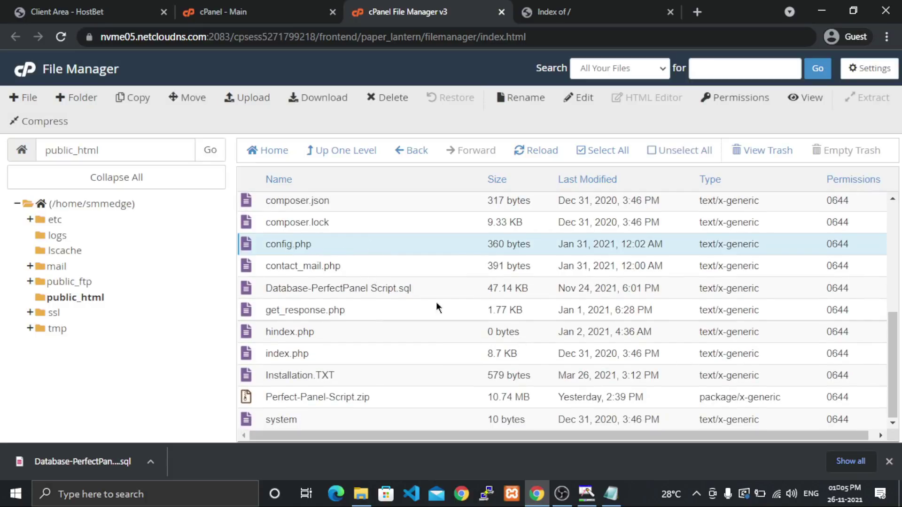
left_click_drag(893, 365, 893, 256)
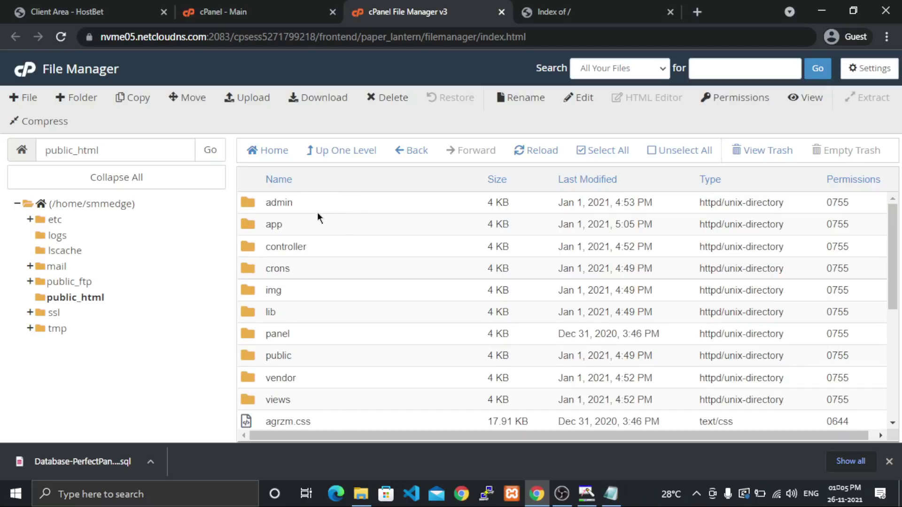
double_click(315, 224)
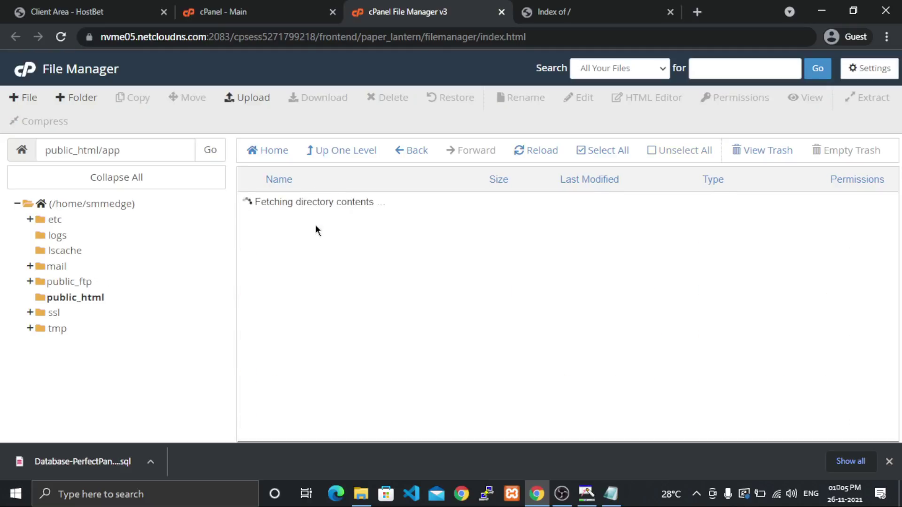
left_click(318, 336)
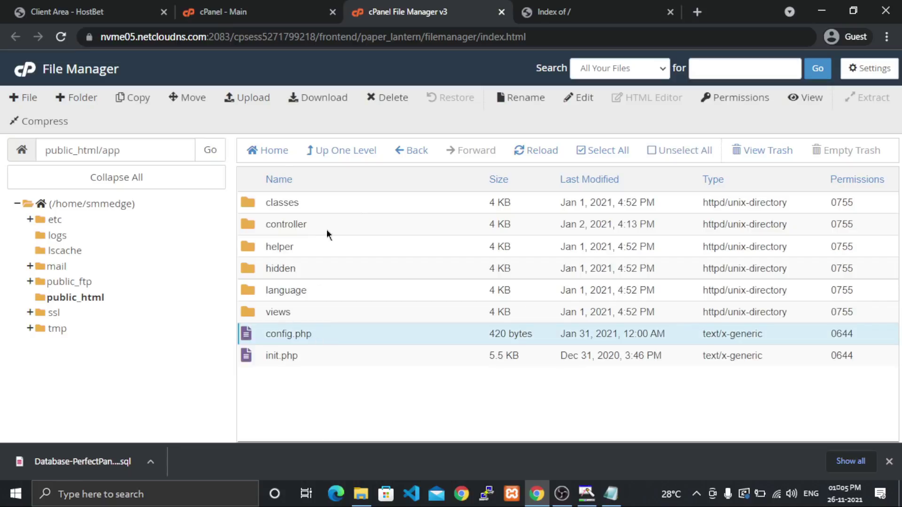
left_click(357, 153)
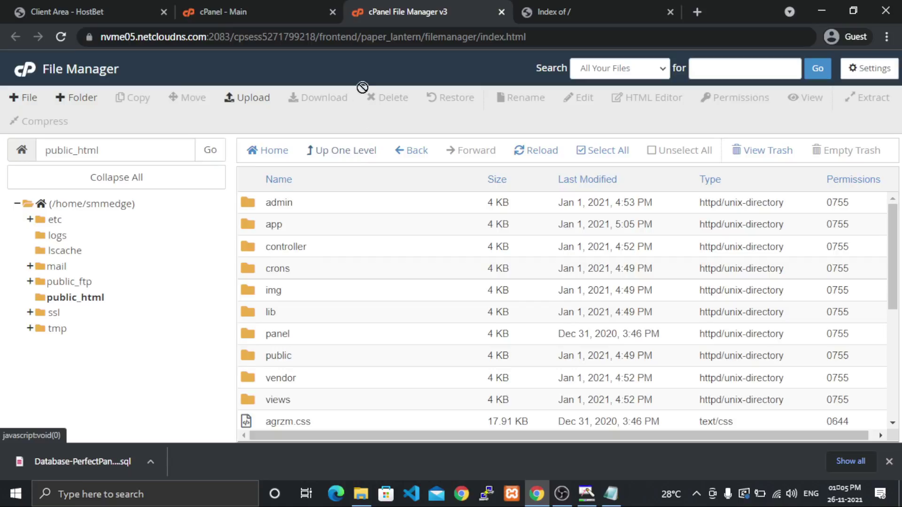
Step: On the cPanel main page, replace the function search with 'MySQL Database'
left_click(233, 6)
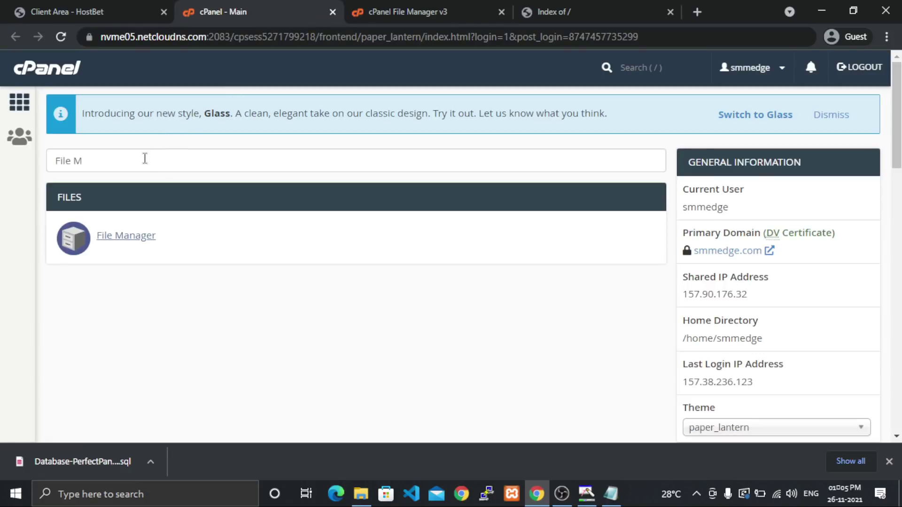
left_click_drag(143, 159, 28, 146)
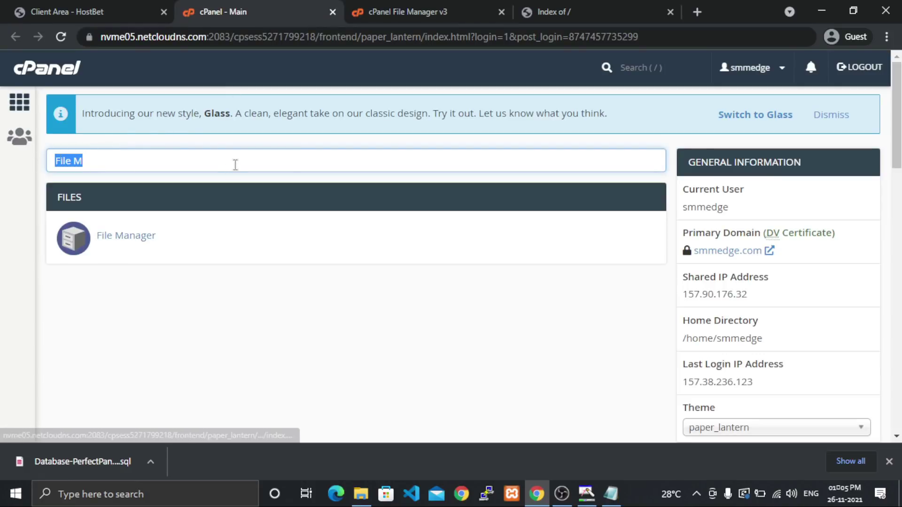
key("BackSpace")
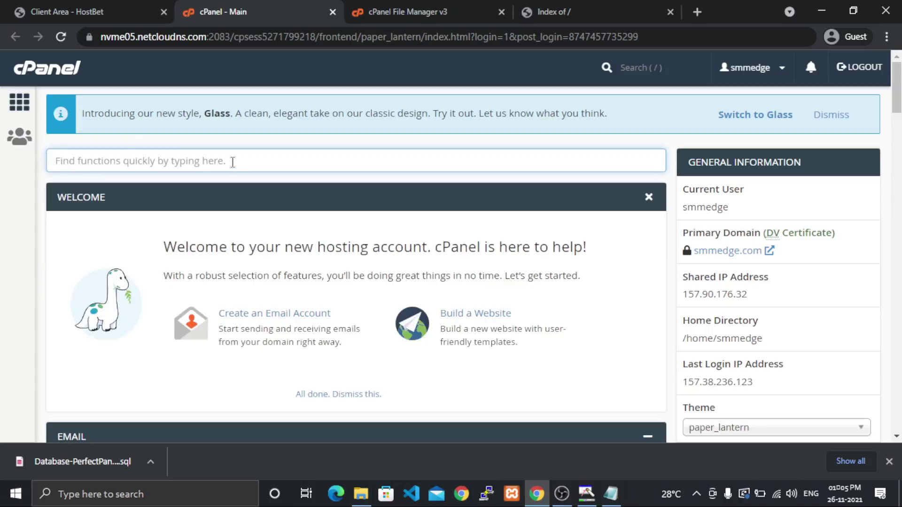
left_click(263, 128)
left_click(264, 165)
type("MySQ")
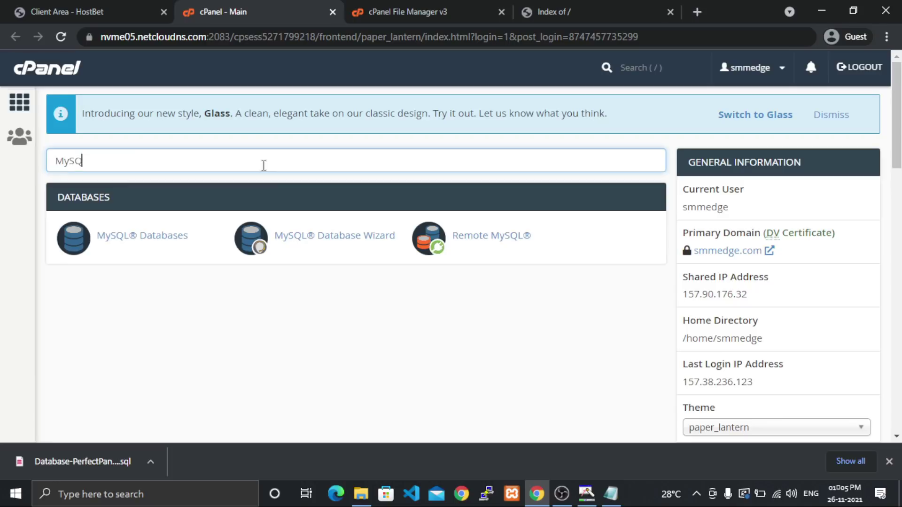
type("L Databa")
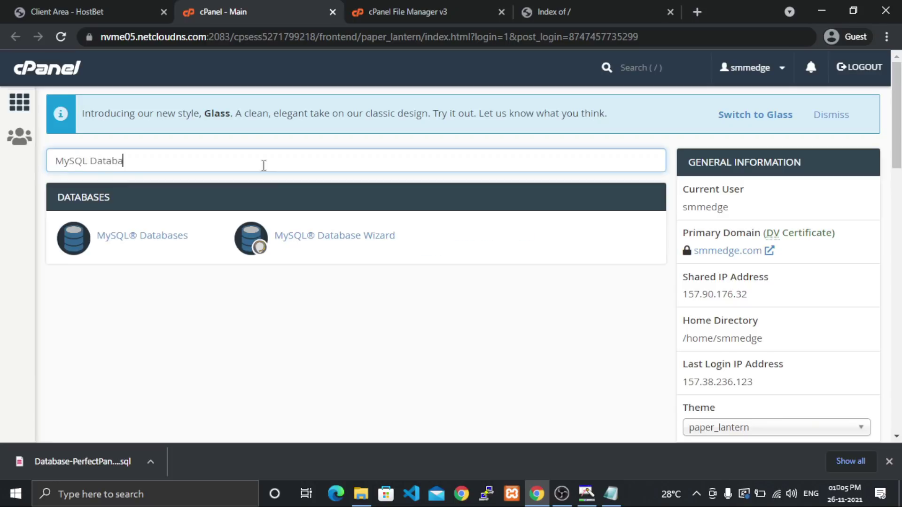
type("se")
left_click(196, 137)
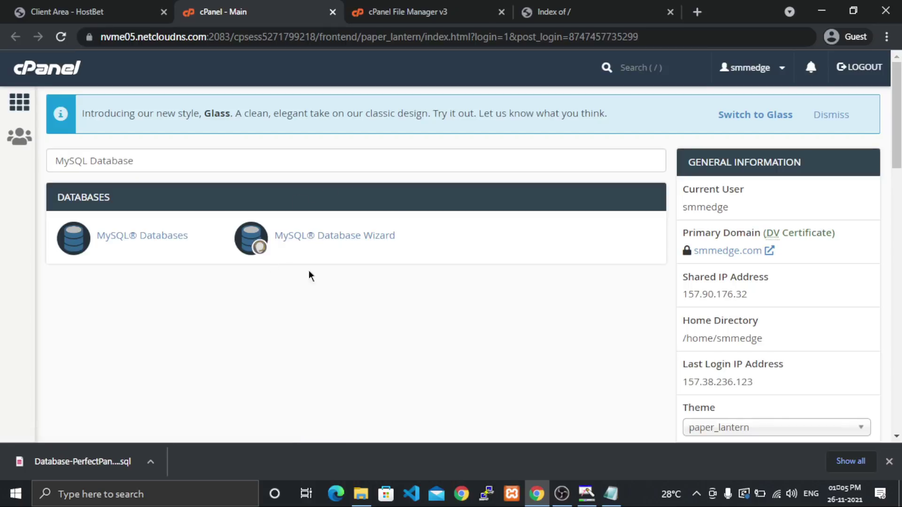
Step: Create the database smmedge_smm in the MySQL Database Wizard
left_click(345, 243)
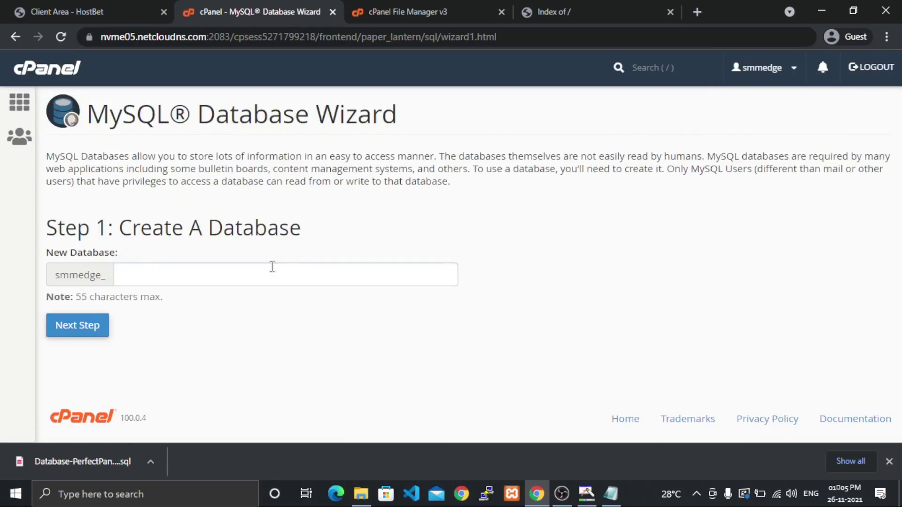
left_click(325, 270)
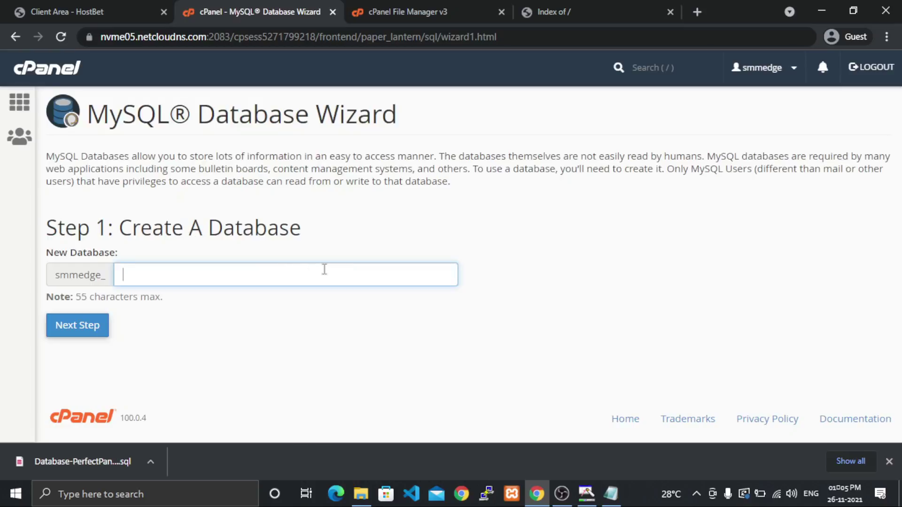
type("smm")
left_click(365, 212)
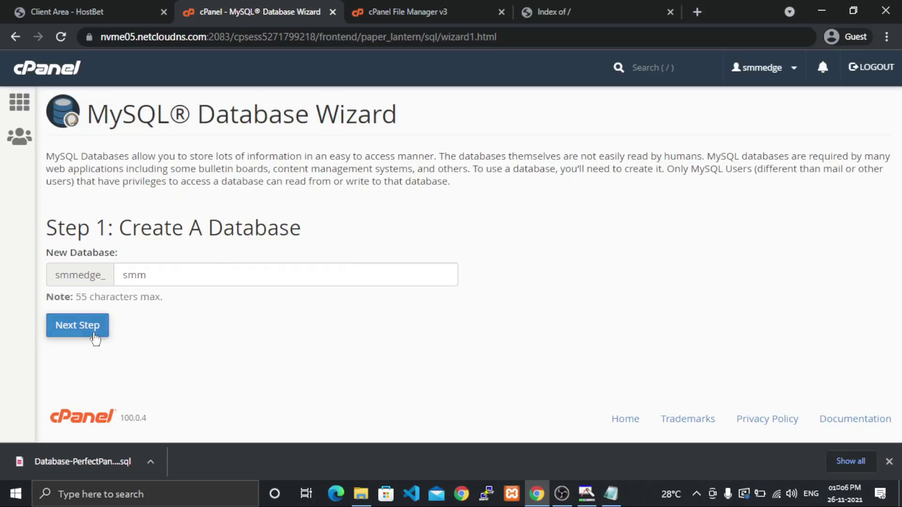
left_click(94, 332)
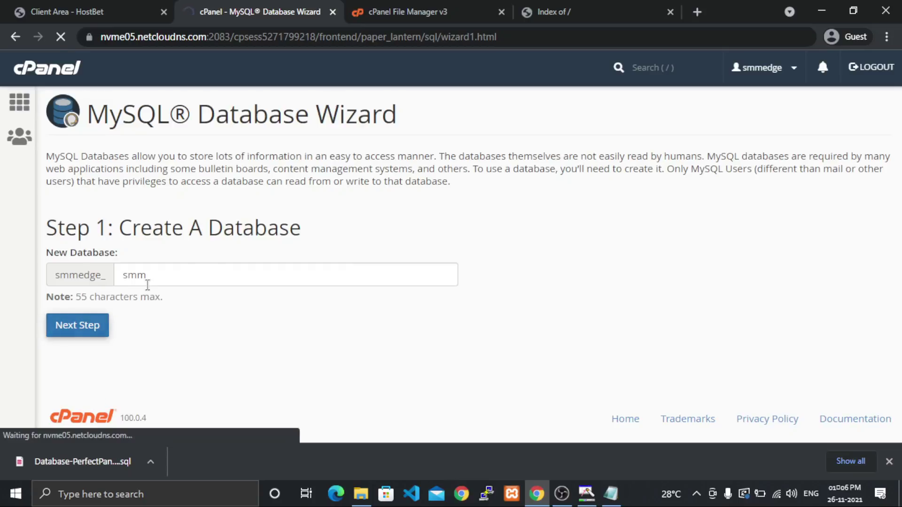
left_click(452, 210)
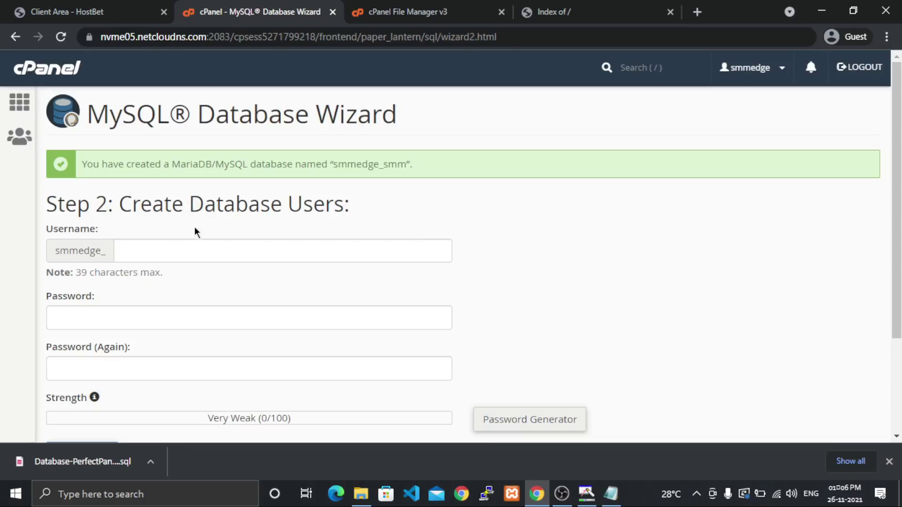
Step: Enter smm as the database username and move into the password fields
left_click(209, 247)
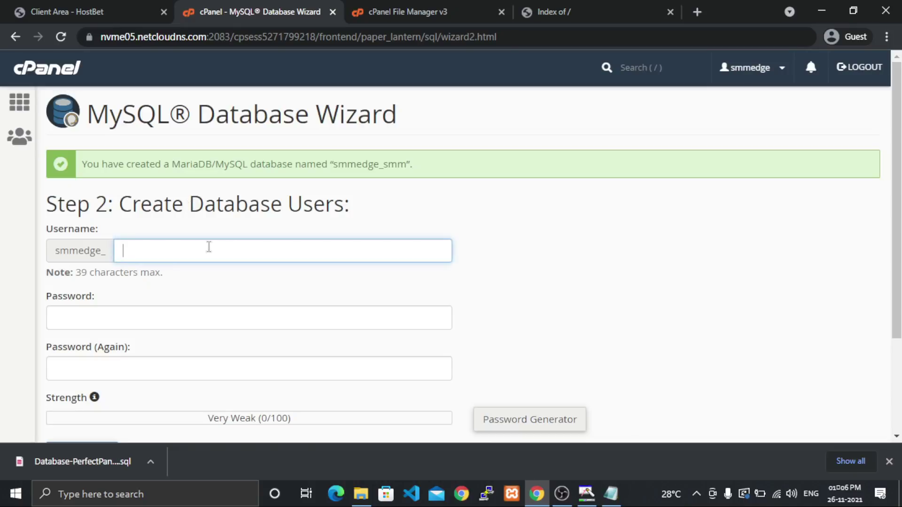
type("smm")
left_click(415, 224)
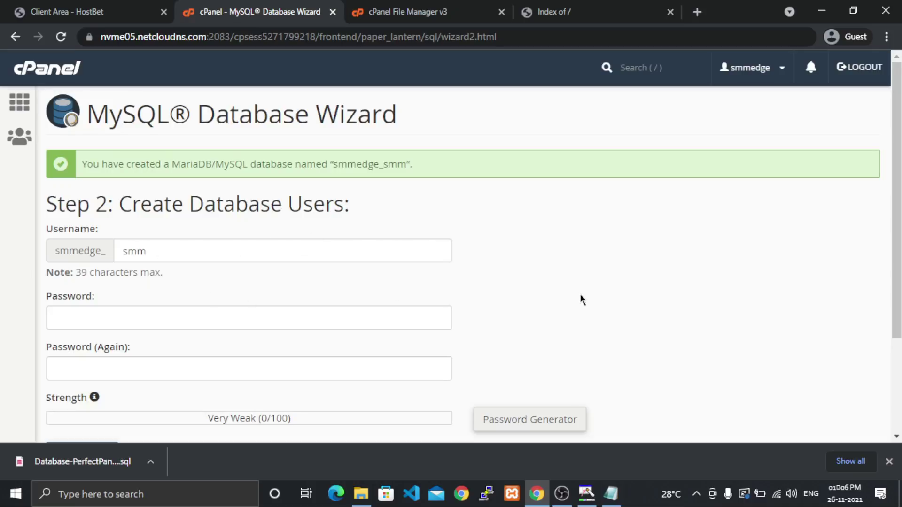
scroll(582, 305, "down", 1)
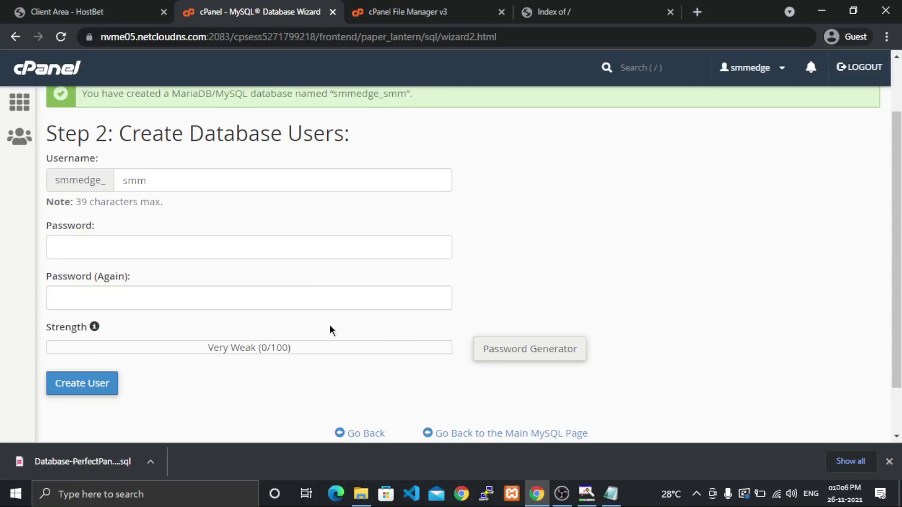
left_click(299, 251)
left_click(296, 302)
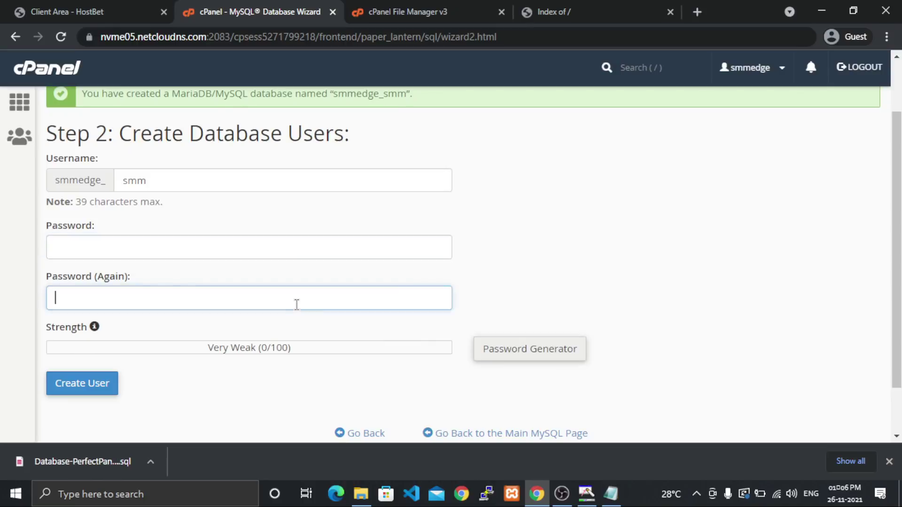
left_click(362, 321)
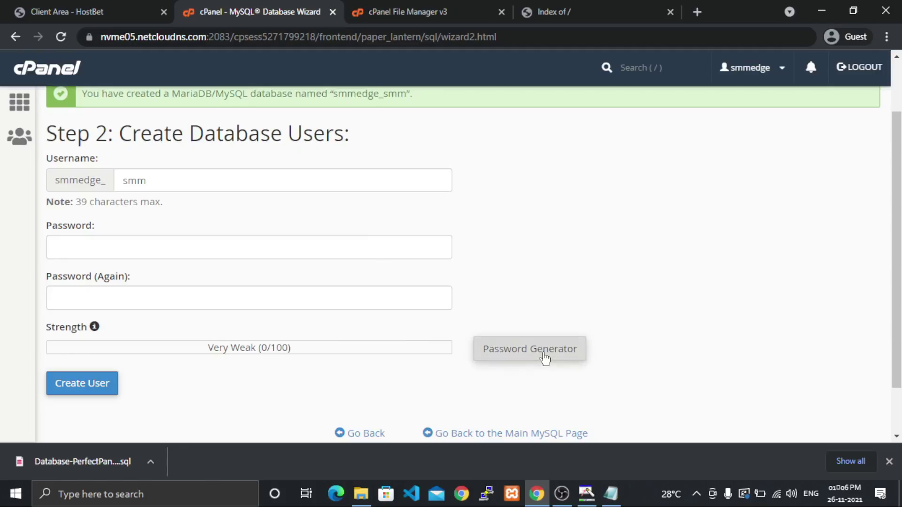
Step: Generate a Very Strong password for user smm, copy it, and apply it to both password fields
left_click(544, 358)
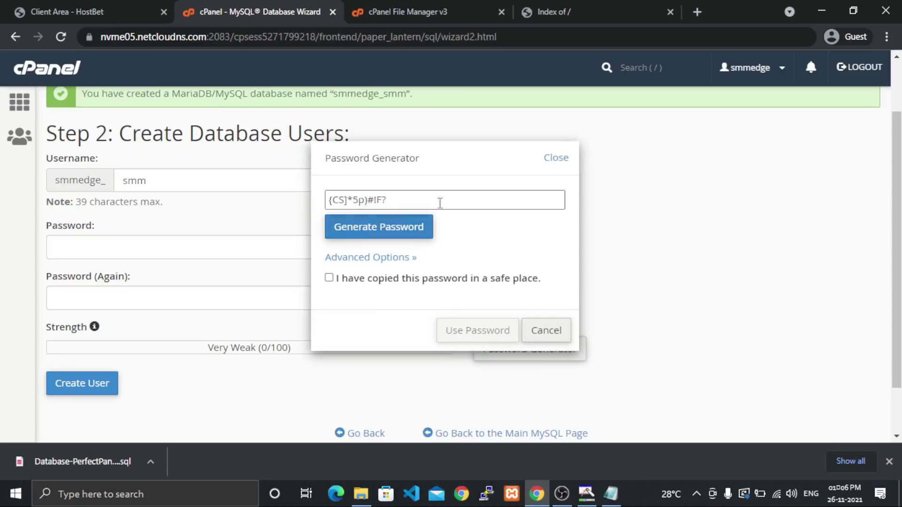
left_click(440, 203)
left_click(467, 206)
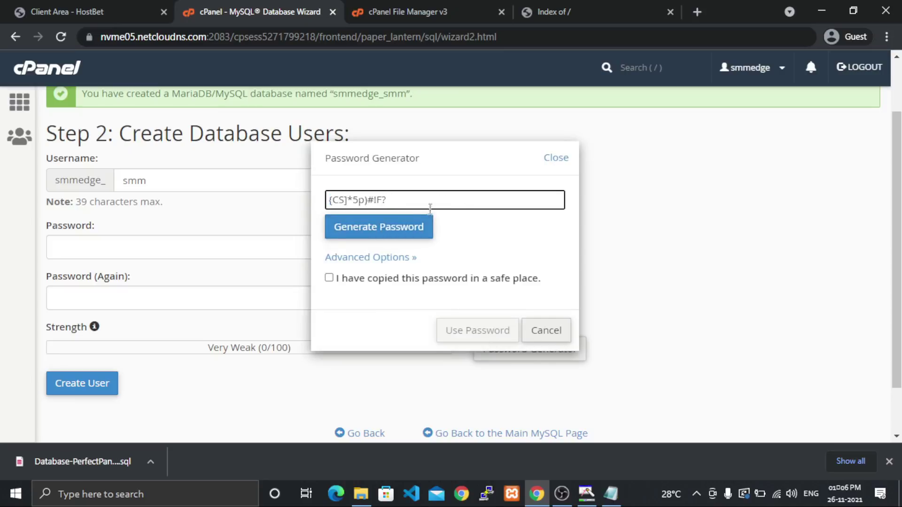
left_click_drag(430, 208, 327, 200)
right_click(356, 200)
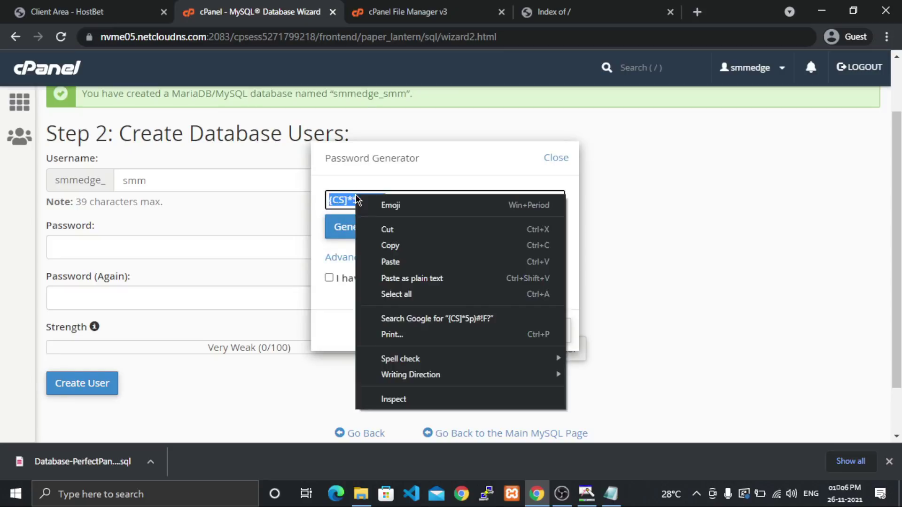
left_click(385, 246)
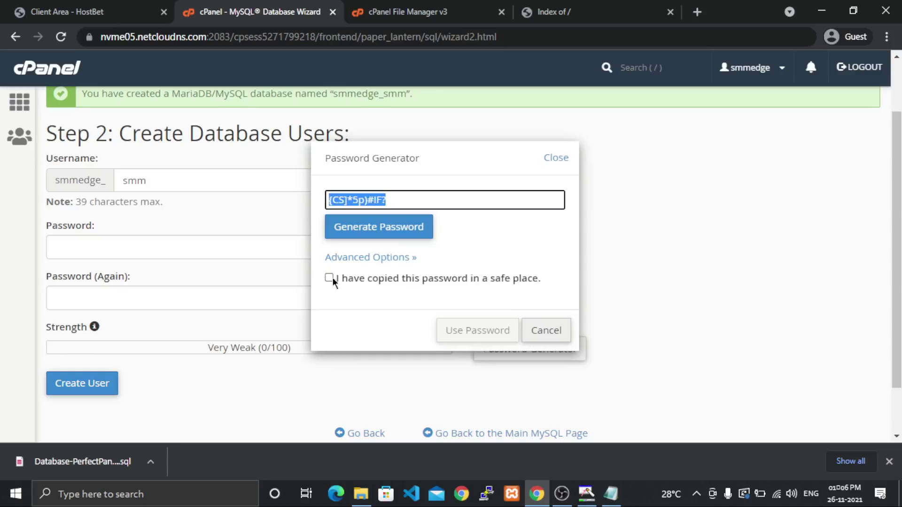
left_click(330, 278)
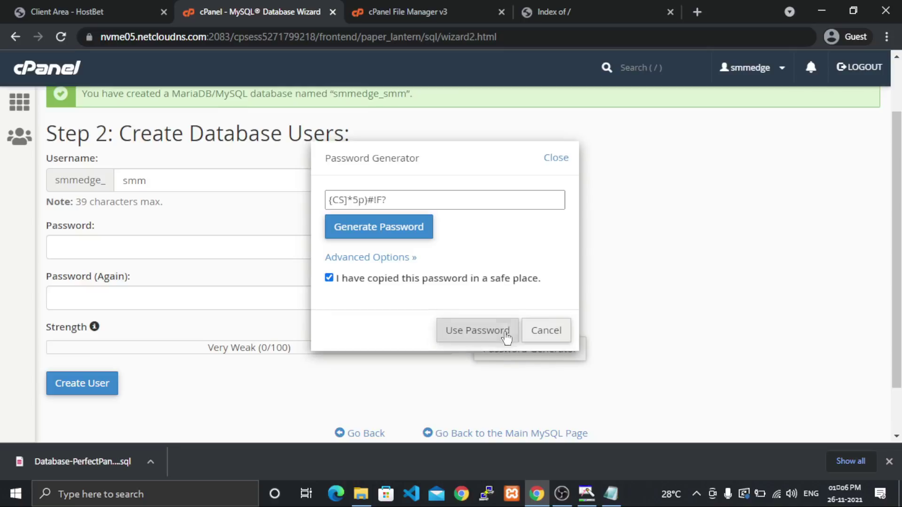
left_click(502, 329)
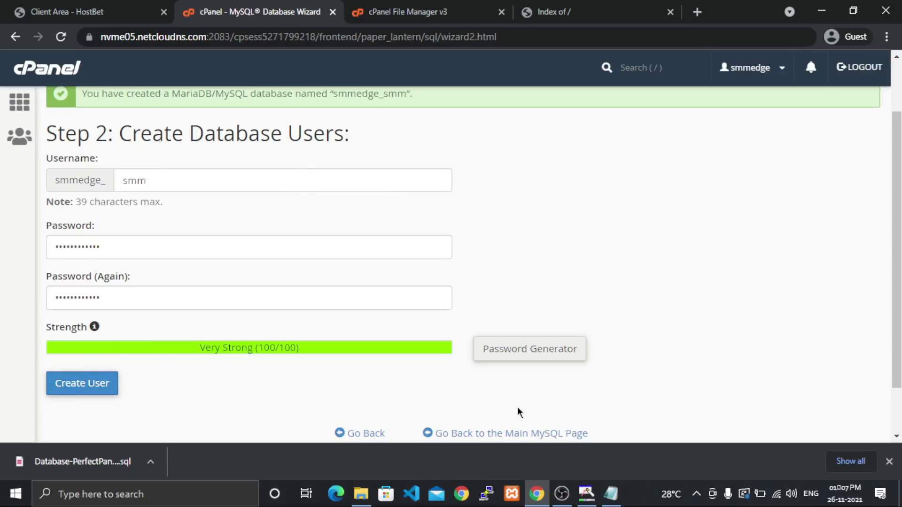
Step: Save the generated password and database name smmedge_smm on two lines of a new Notepad note
left_click(609, 502)
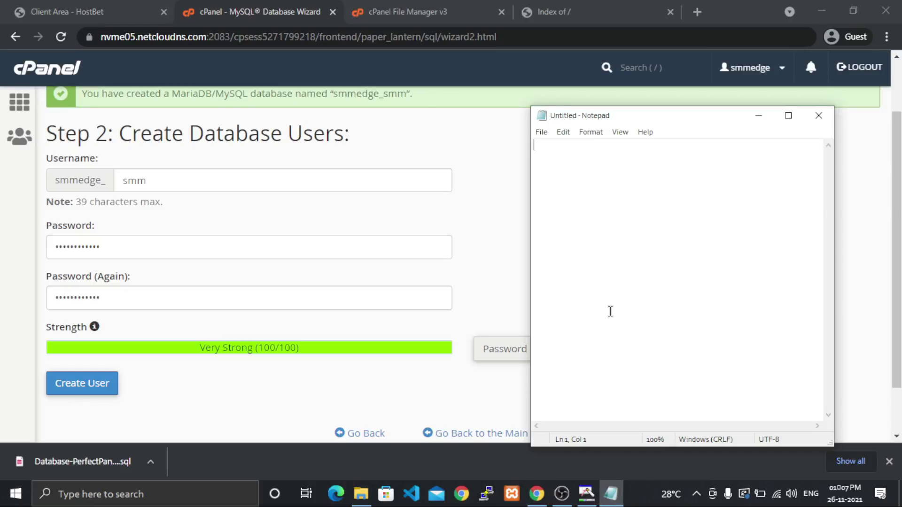
key("ctrl+v")
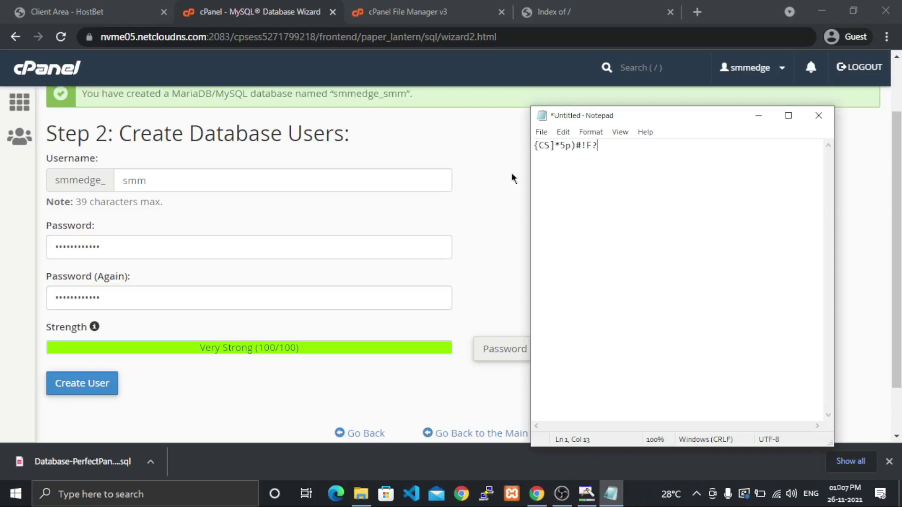
left_click(489, 140)
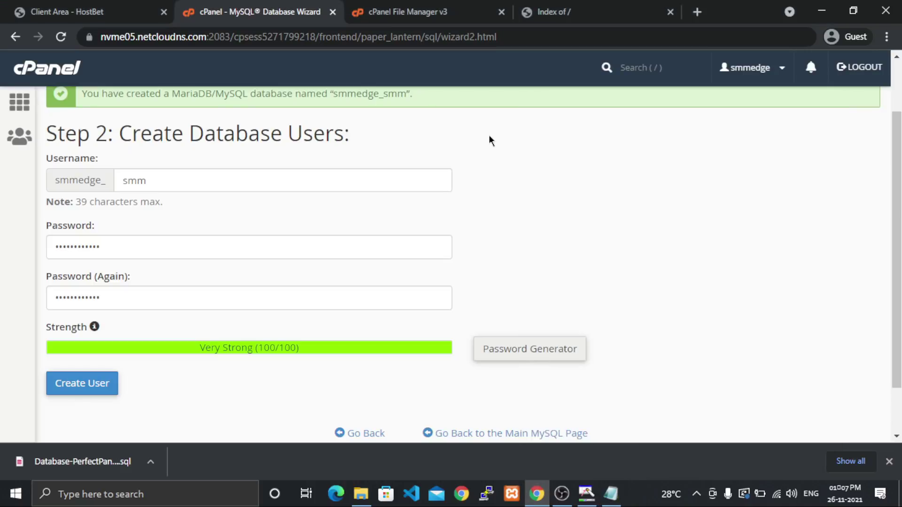
scroll(489, 140, "up", 2)
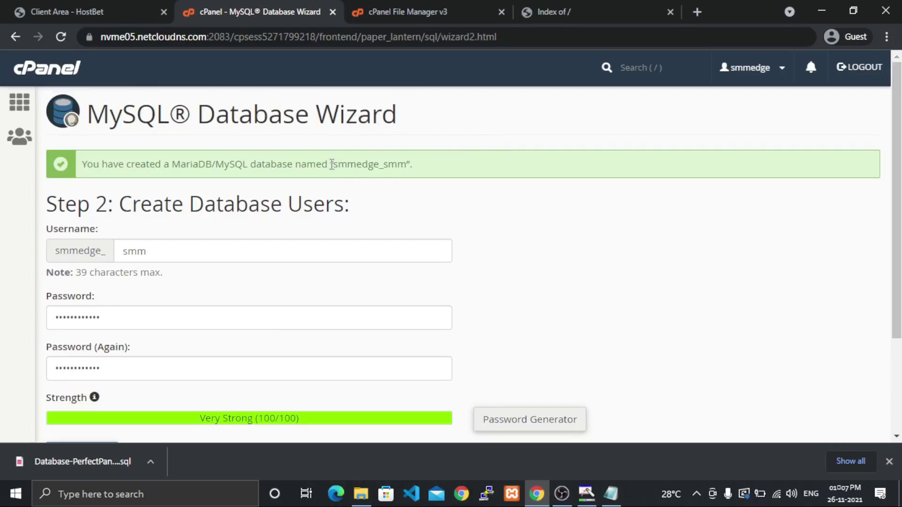
left_click_drag(334, 164, 403, 161)
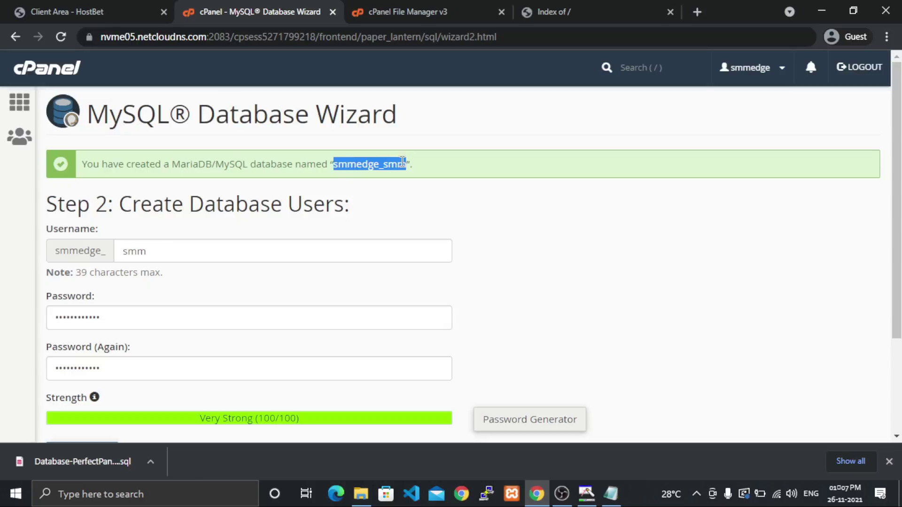
right_click(403, 161)
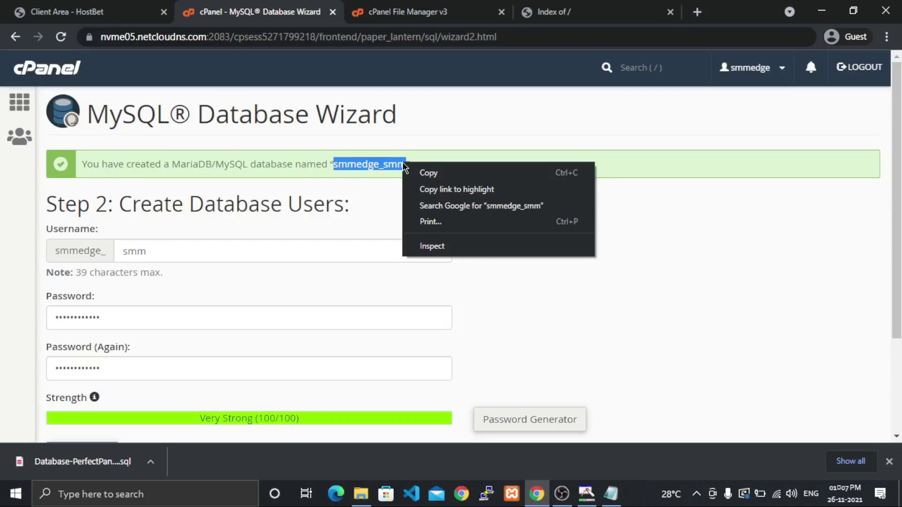
left_click(428, 177)
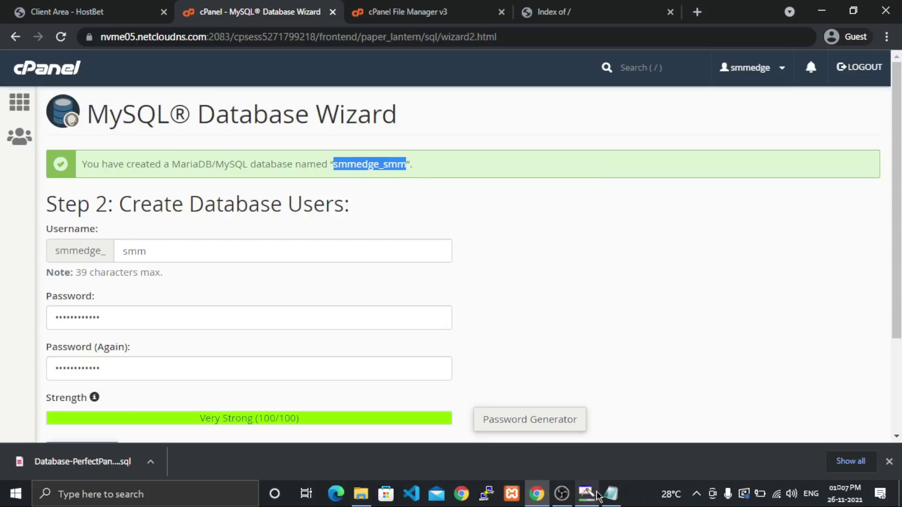
left_click(611, 495)
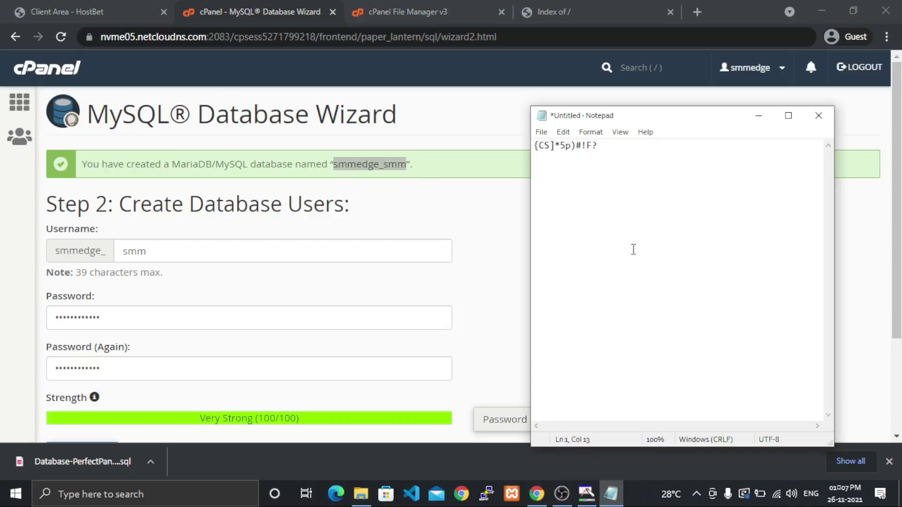
key("ctrl+v")
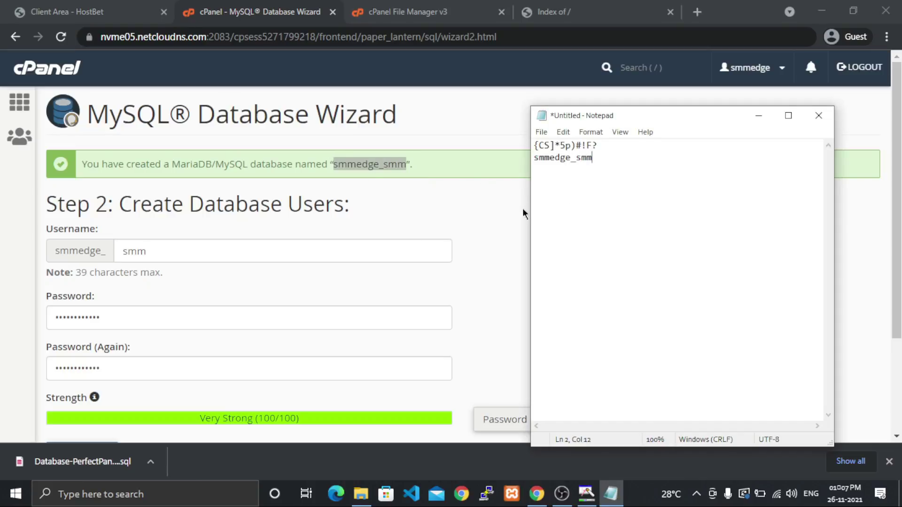
left_click(500, 204)
scroll(500, 205, "down", 1)
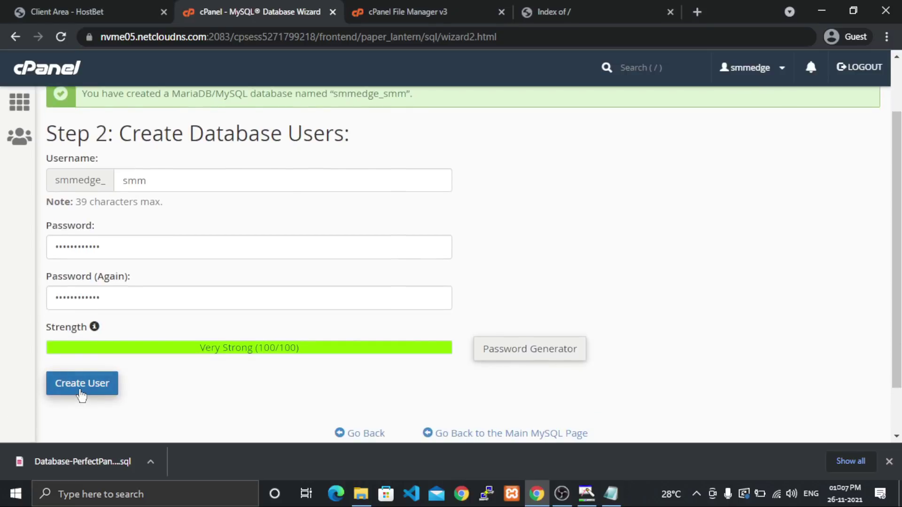
Step: Create user smmedge_smm and grant it ALL PRIVILEGES on database smmedge_smm
left_click(81, 396)
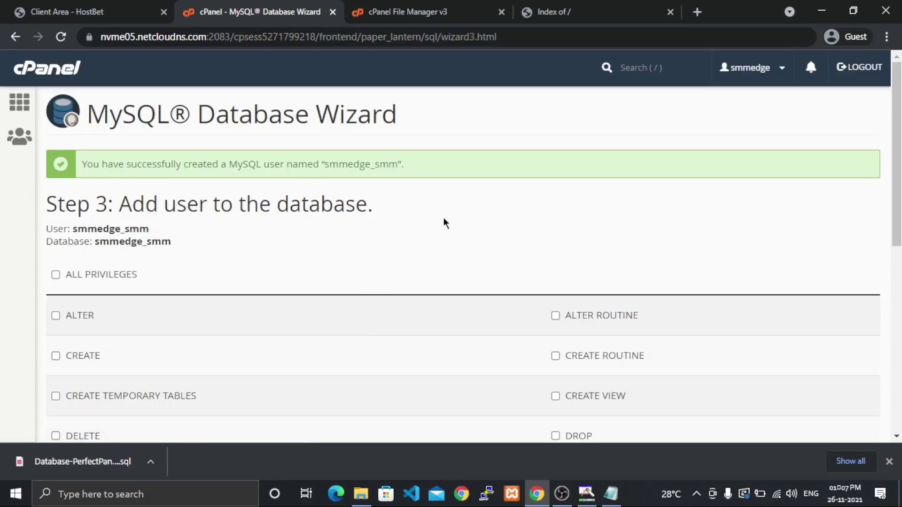
scroll(445, 222, "down", 1)
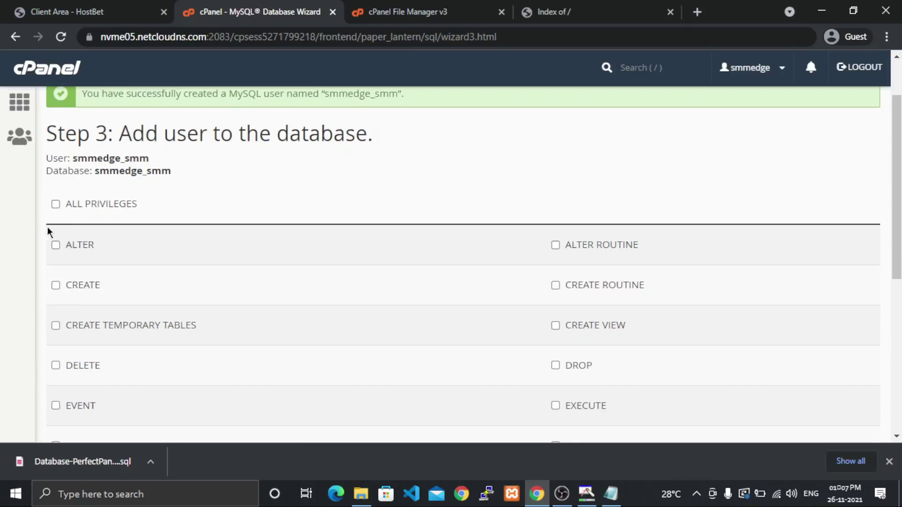
left_click(55, 205)
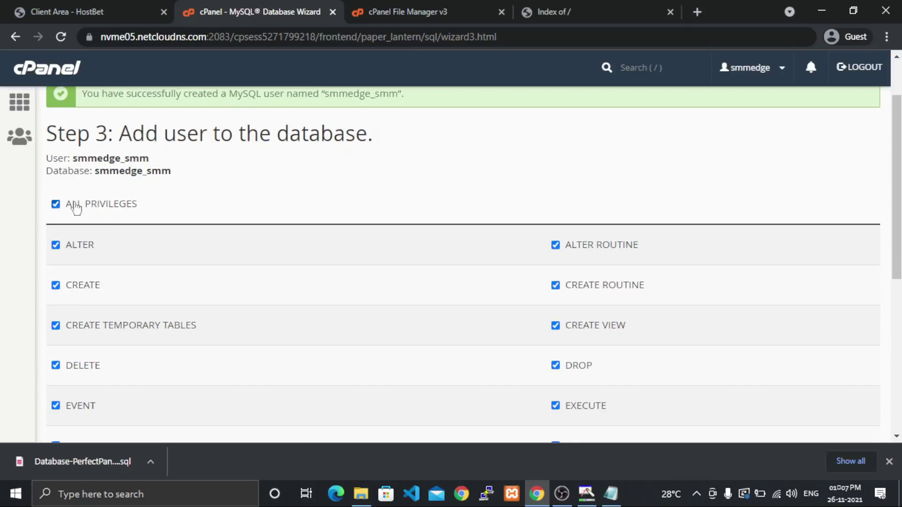
scroll(230, 203, "down", 7)
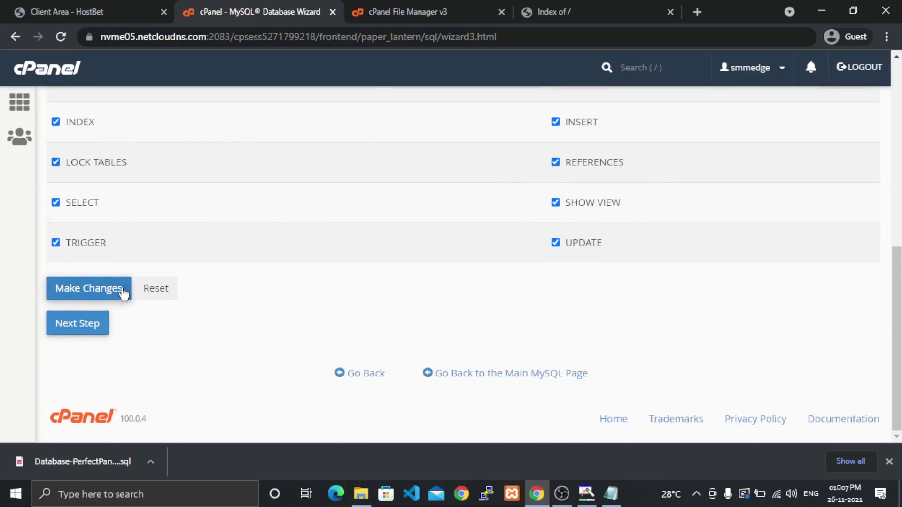
left_click(122, 291)
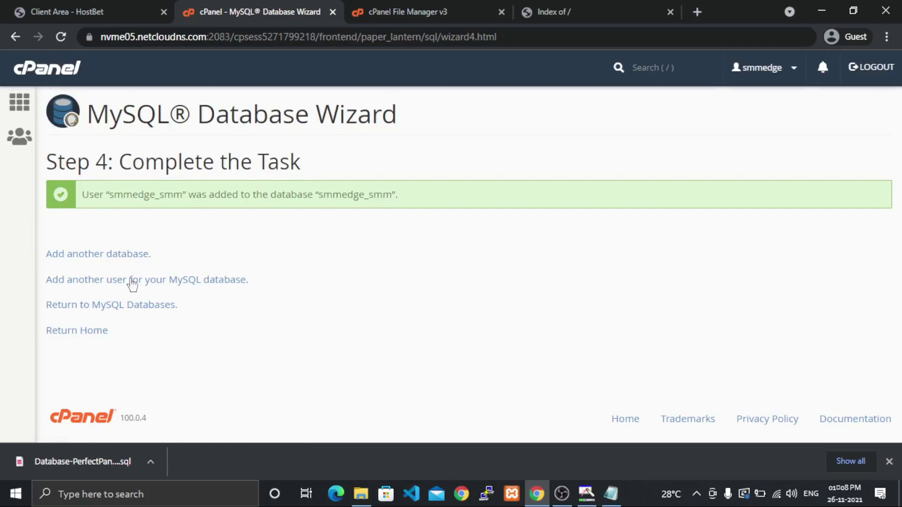
Step: Open config.php from public_html in the File Manager editor
left_click(359, 18)
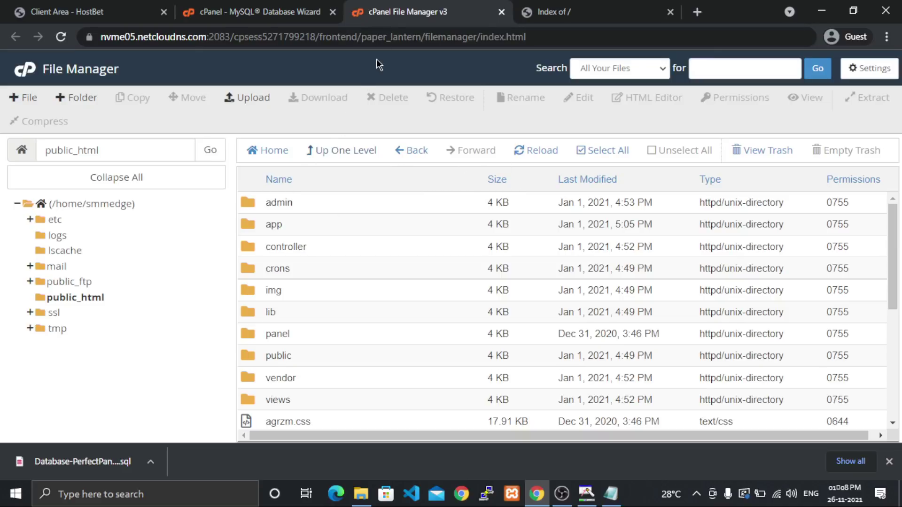
left_click(103, 296)
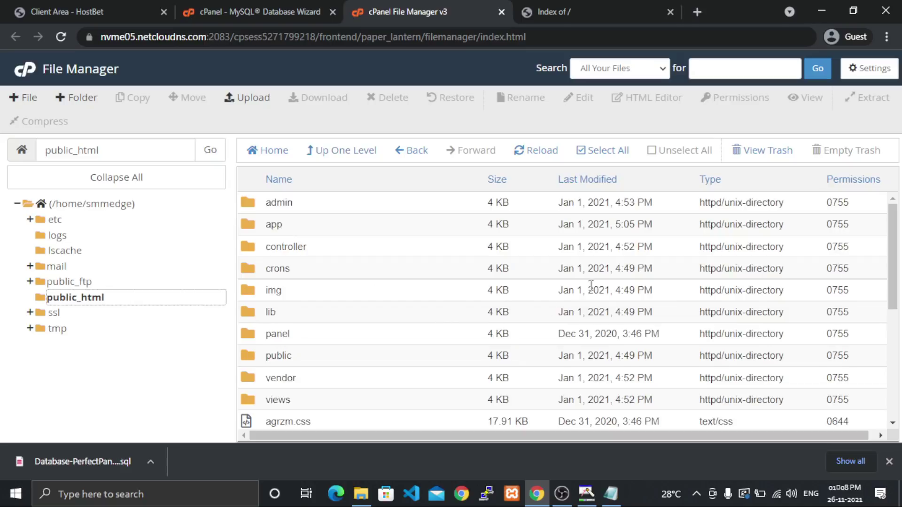
left_click_drag(888, 236, 893, 329)
left_click(414, 278)
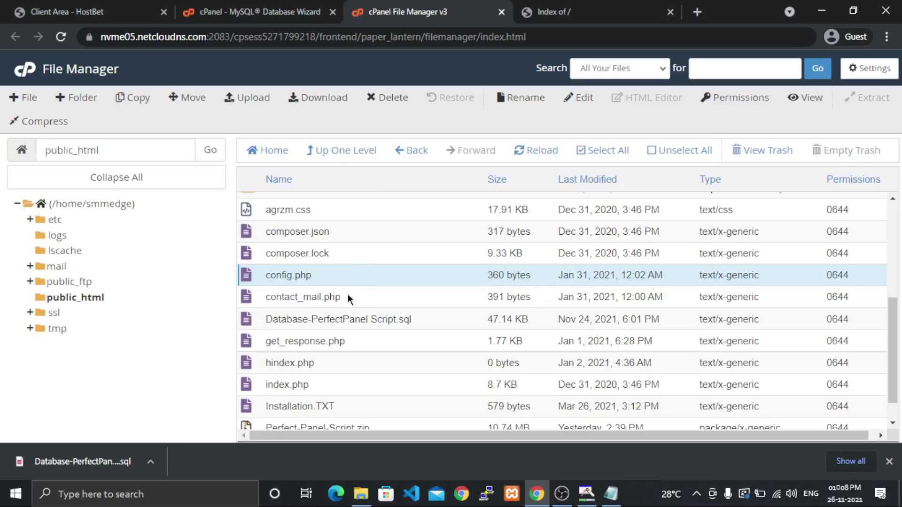
left_click(577, 98)
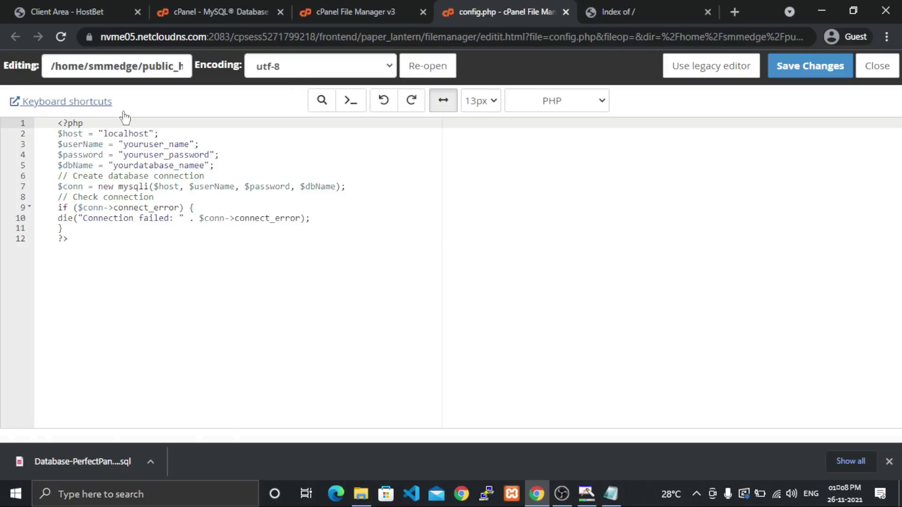
Step: Replace the user name and database name placeholders with smmedge_smm
left_click(139, 144)
double_click(139, 143)
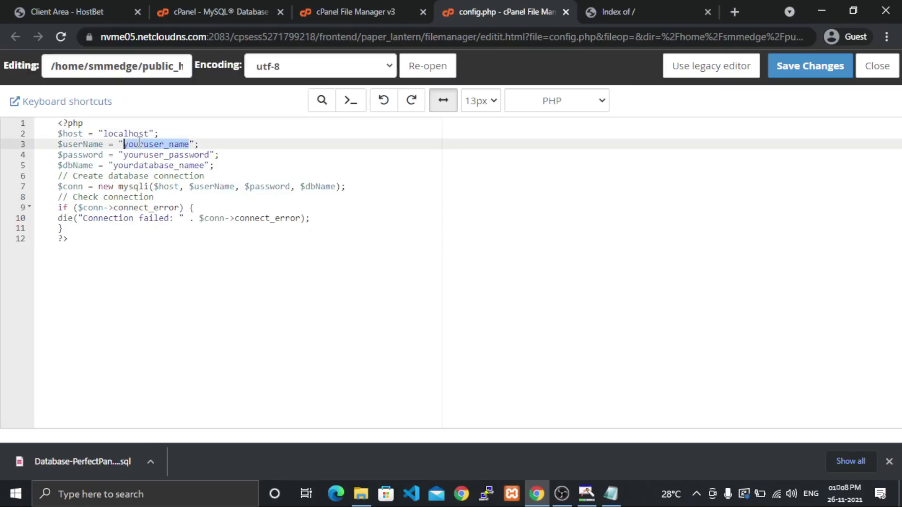
key("ctrl+v")
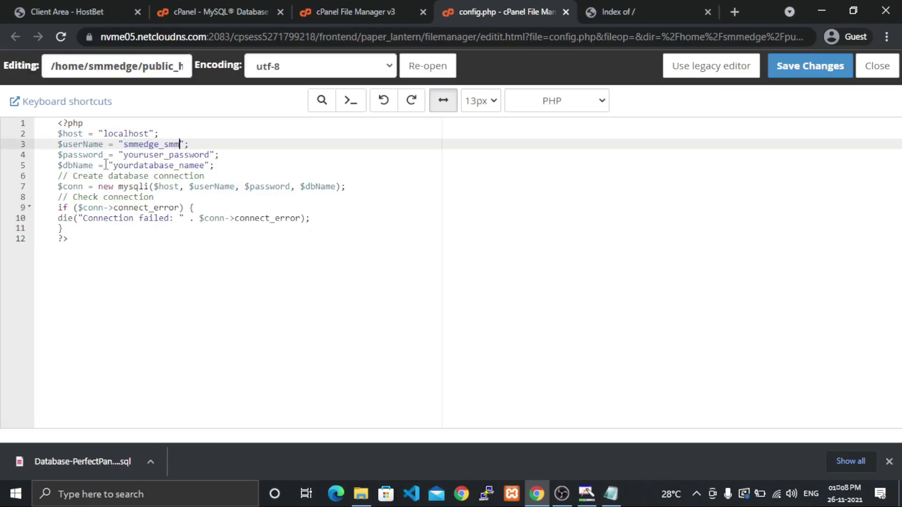
double_click(132, 165)
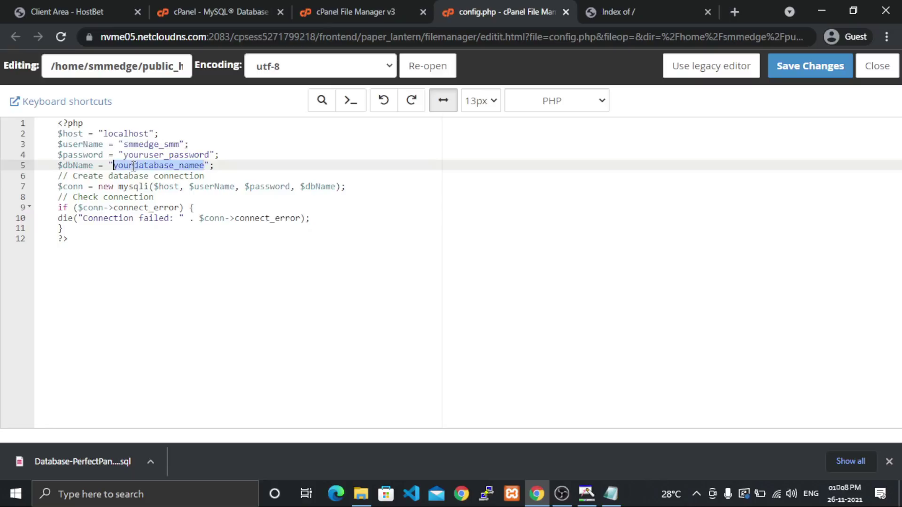
key("ctrl+v")
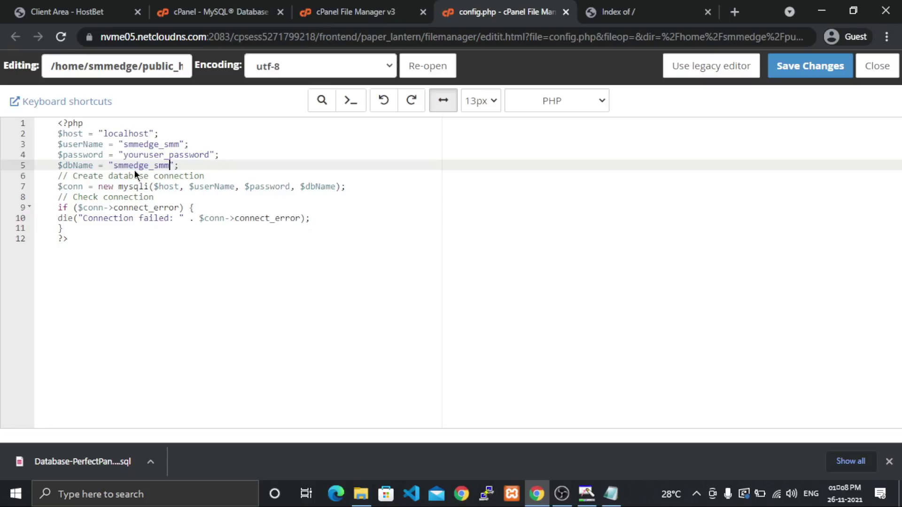
left_click(200, 165)
Step: Paste the saved database password over the line 4 placeholder and save config.php
double_click(149, 155)
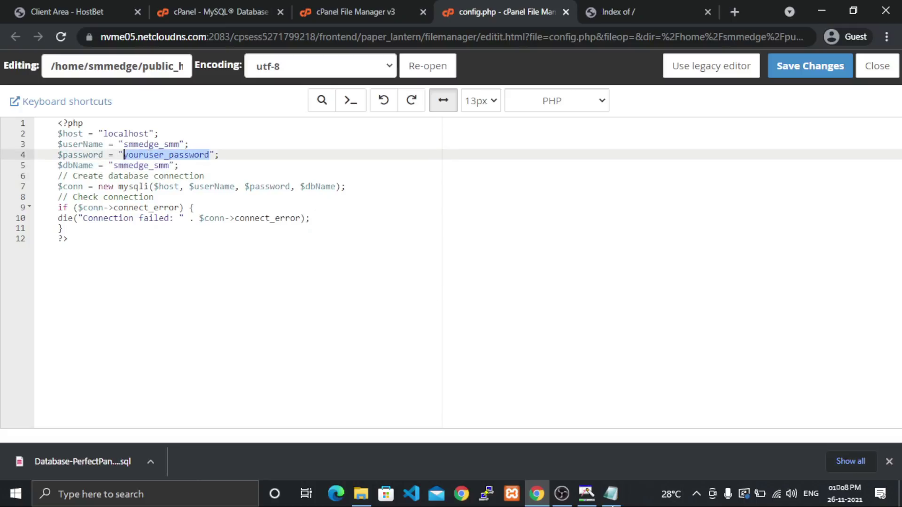
mouse_move(590, 497)
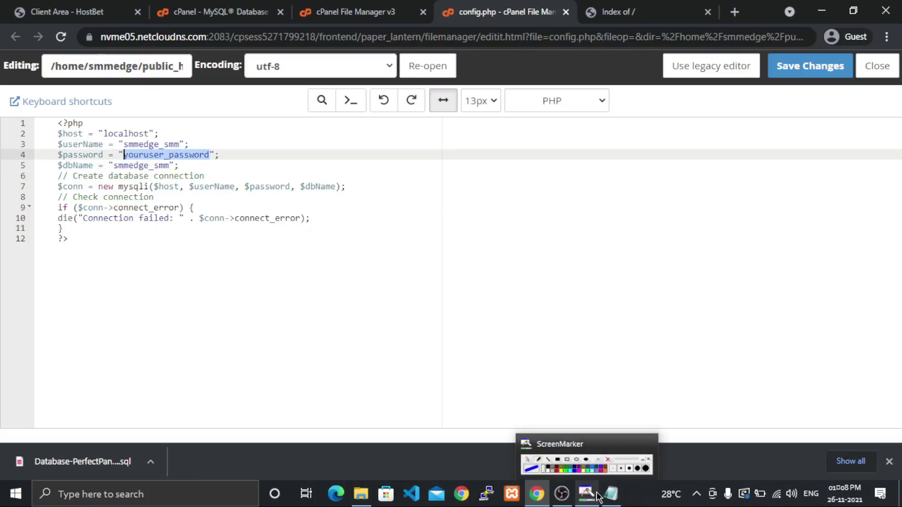
left_click(610, 493)
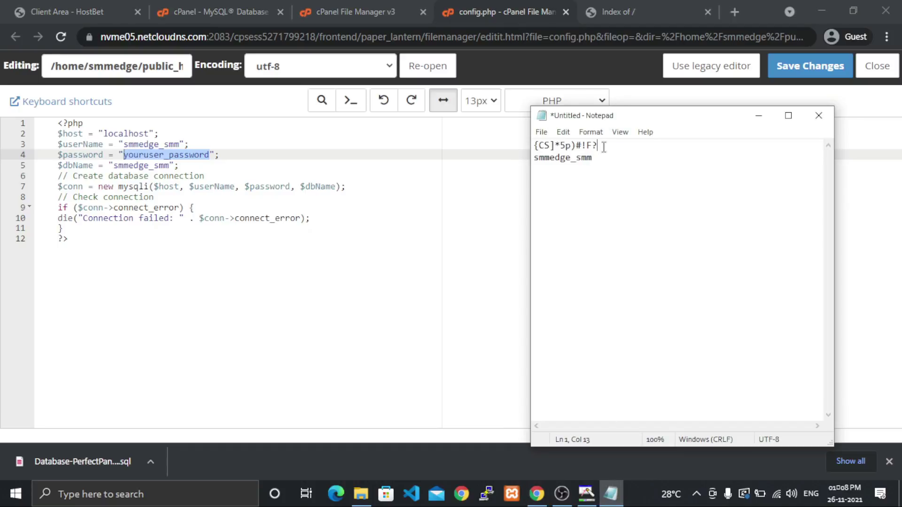
mouse_move(534, 158)
left_mouse_down()
mouse_move(557, 158)
mouse_move(536, 158)
mouse_move(538, 141)
left_mouse_up()
right_click(538, 141)
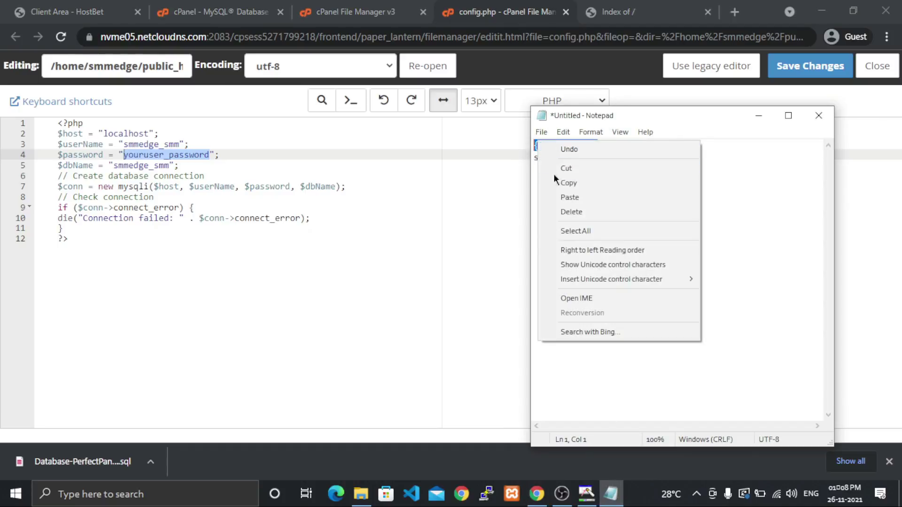
left_click(579, 184)
left_click(201, 158)
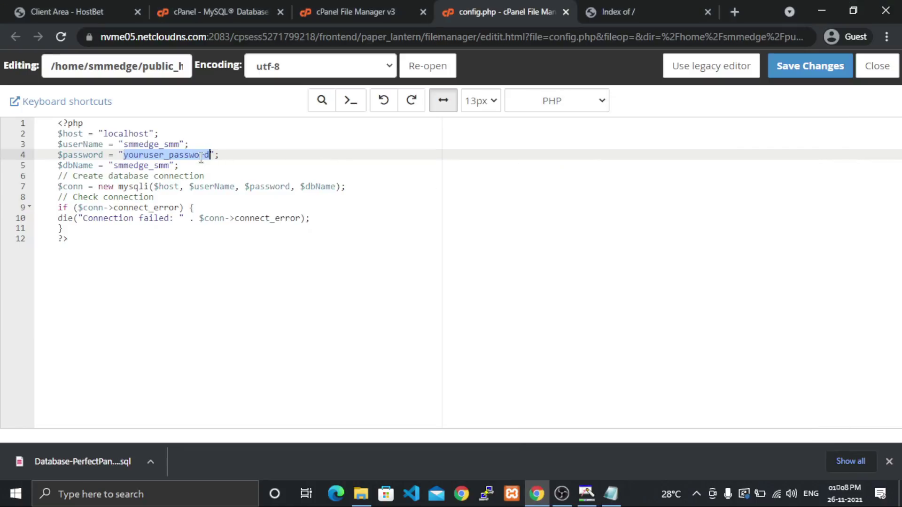
key("ctrl+v")
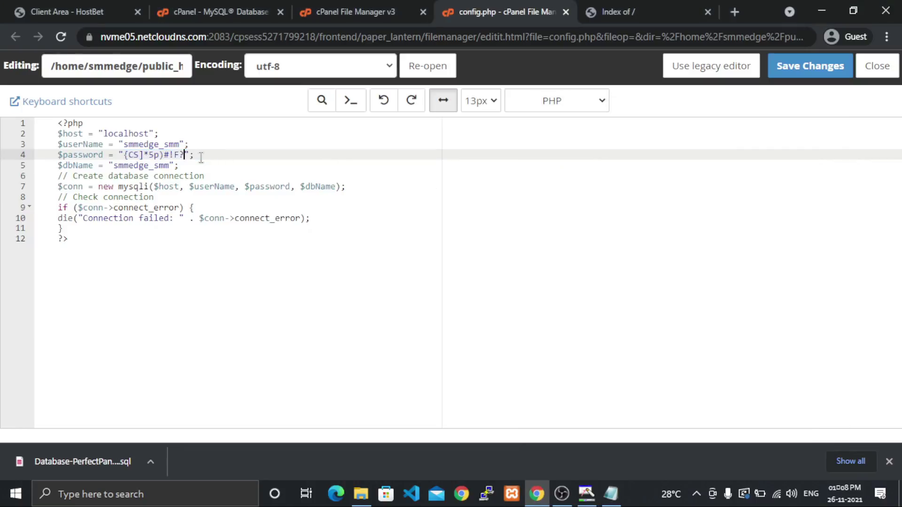
left_click(809, 70)
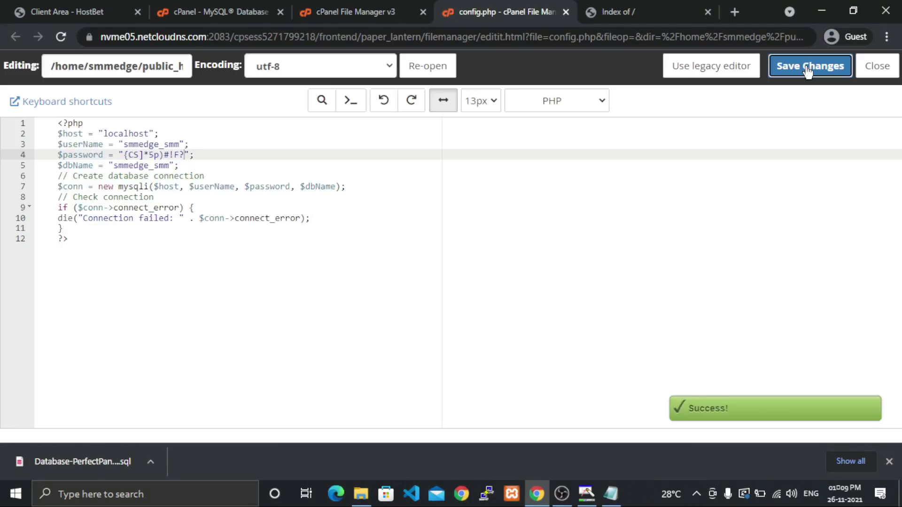
left_click(341, 5)
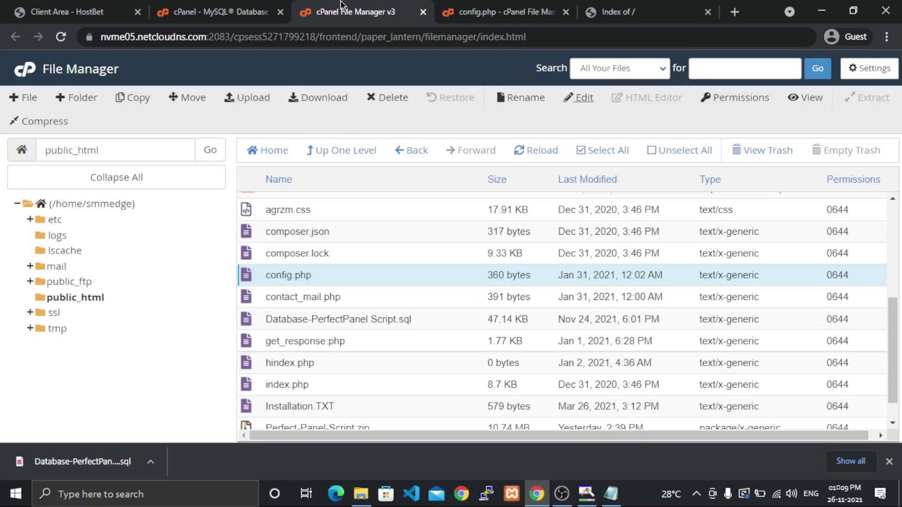
Step: Reload public_html and open app/config.php in the editor
left_click(118, 301)
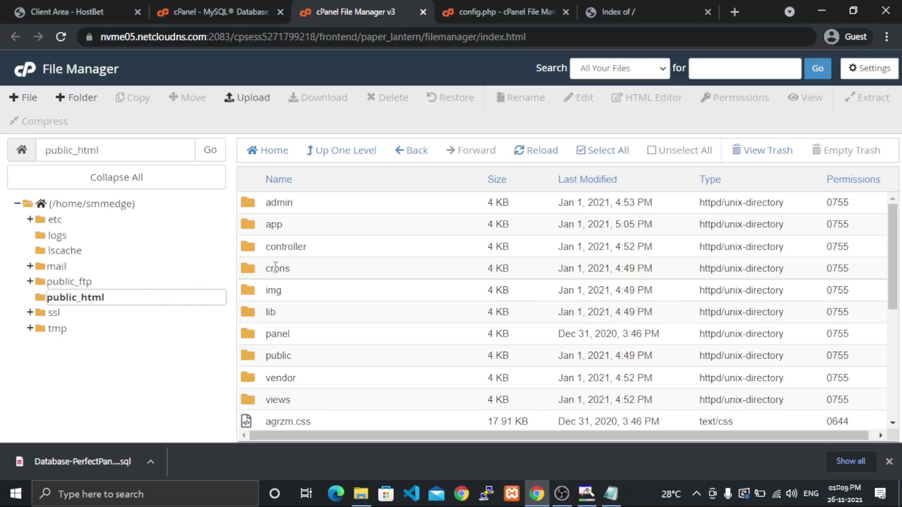
double_click(323, 231)
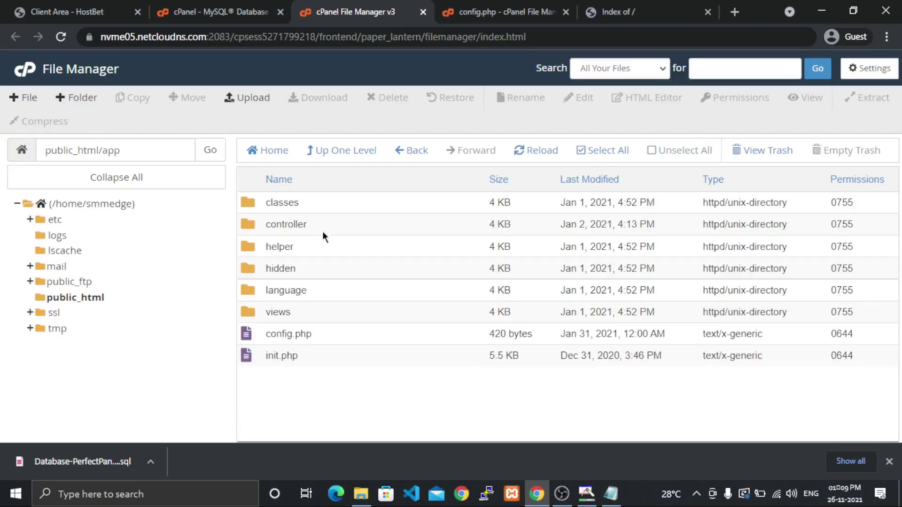
left_click(330, 336)
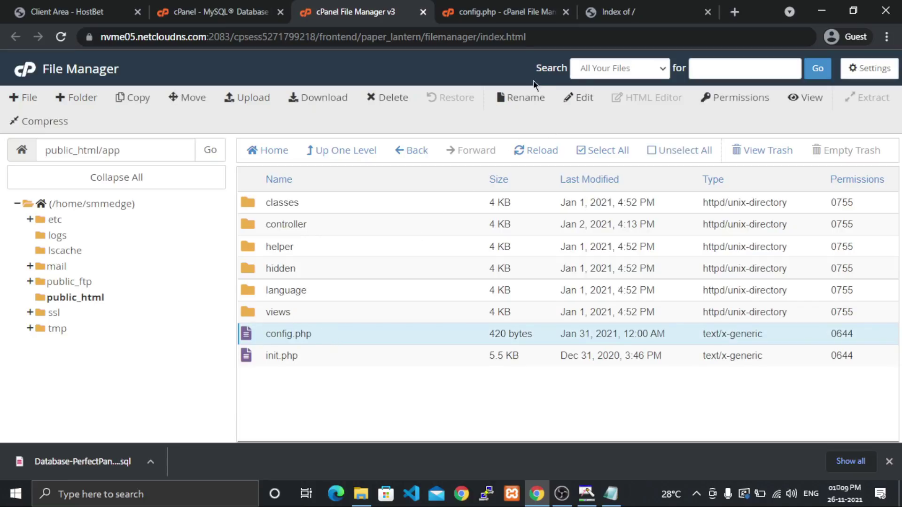
left_click(574, 98)
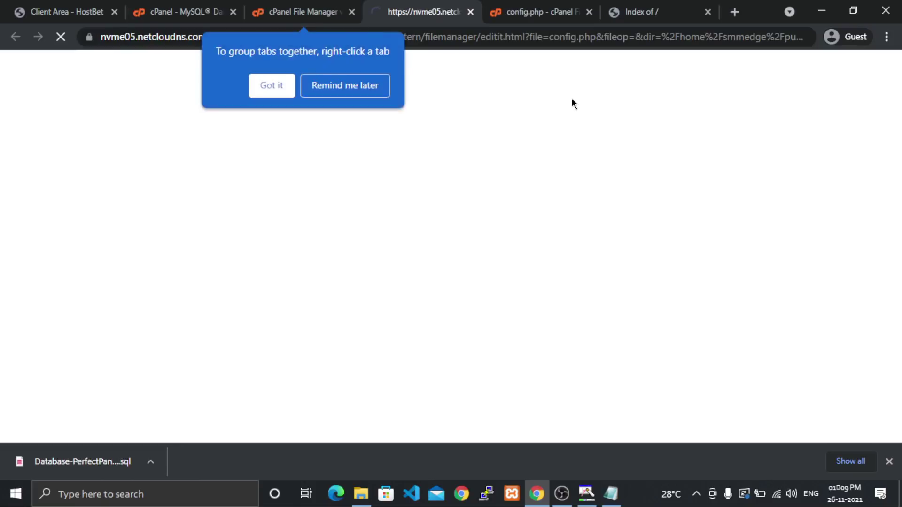
left_click(266, 86)
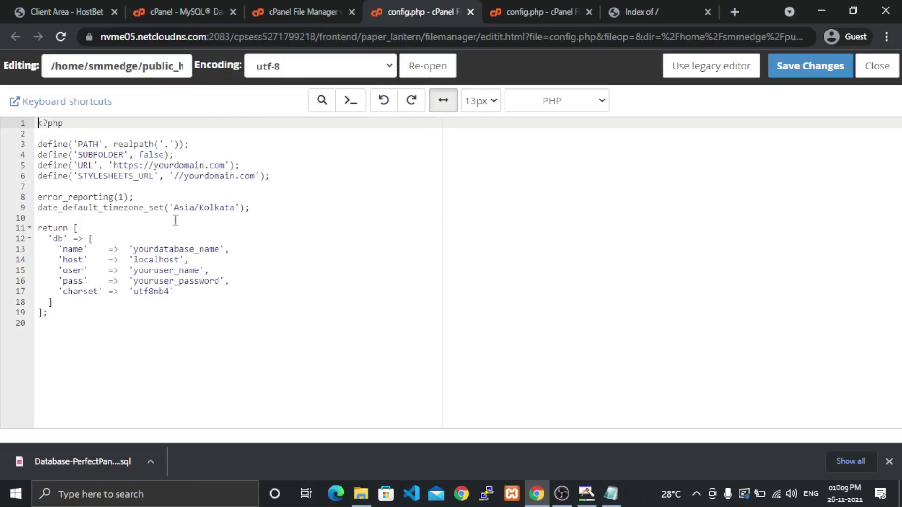
left_click(174, 228)
left_click(128, 325)
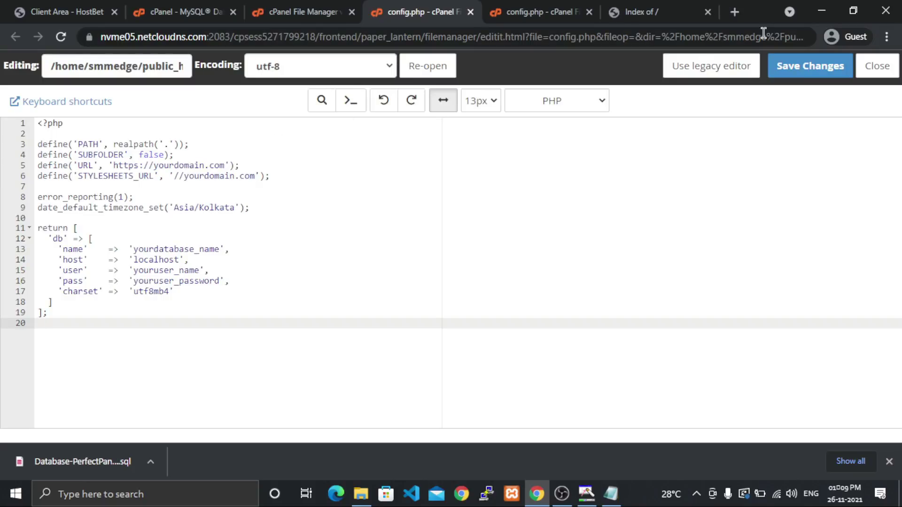
left_click(684, 14)
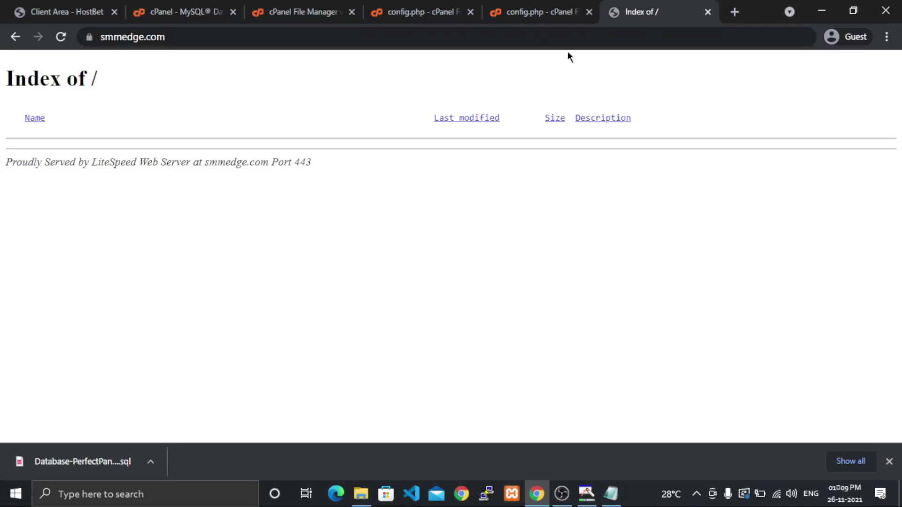
left_click(542, 32)
key("ctrl+c")
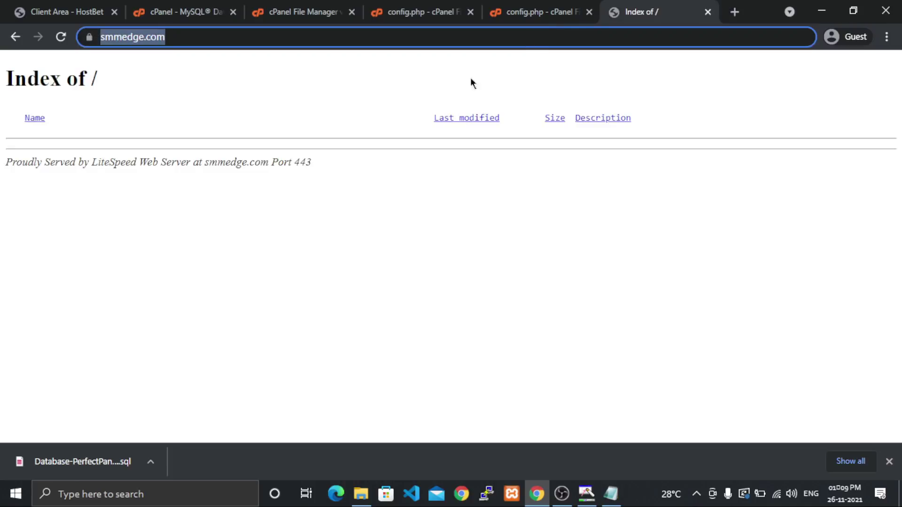
left_click(359, 79)
left_click(426, 6)
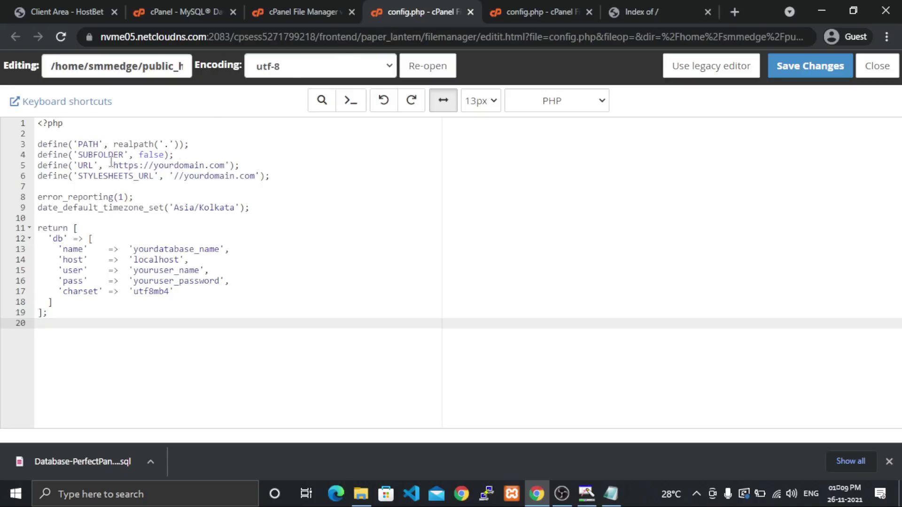
left_click_drag(113, 165, 225, 168)
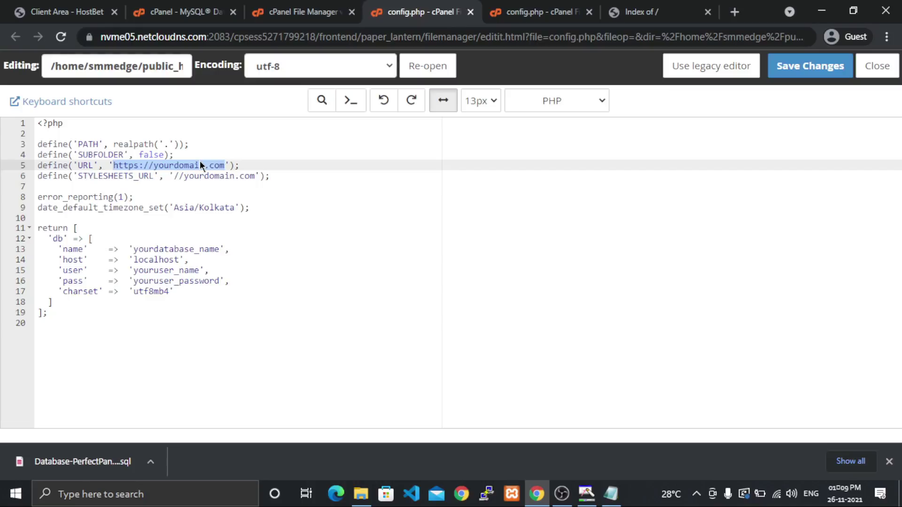
key("ctrl+v")
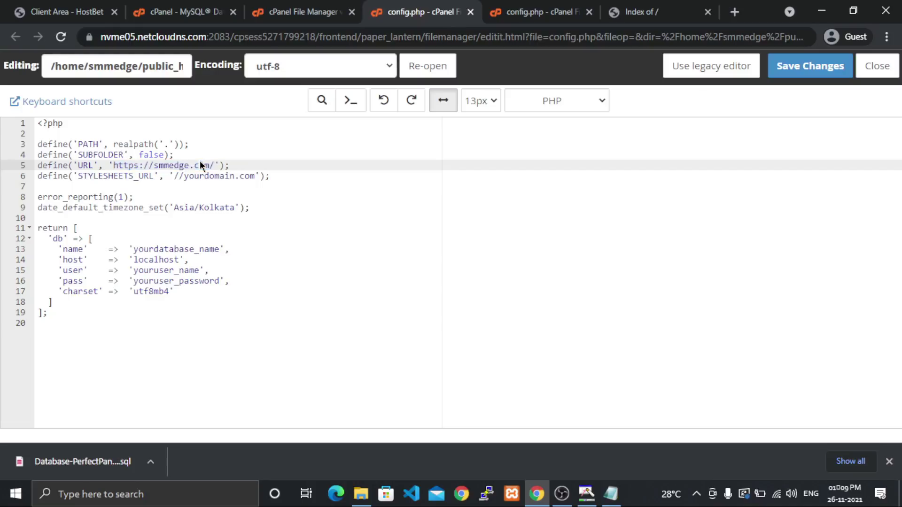
key("ctrl+z")
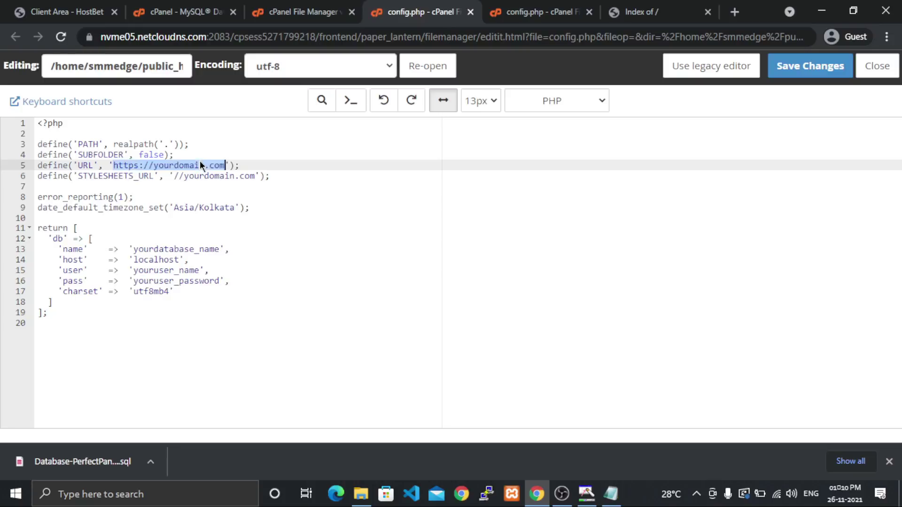
key("ctrl+v")
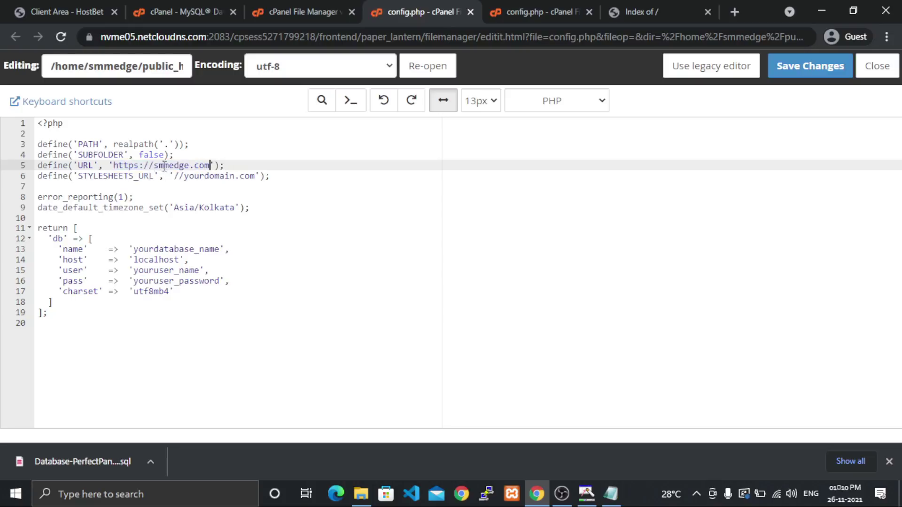
Step: Change the line 6 stylesheets URL from yourdomain to //smmedge.com
left_click_drag(184, 176, 236, 178)
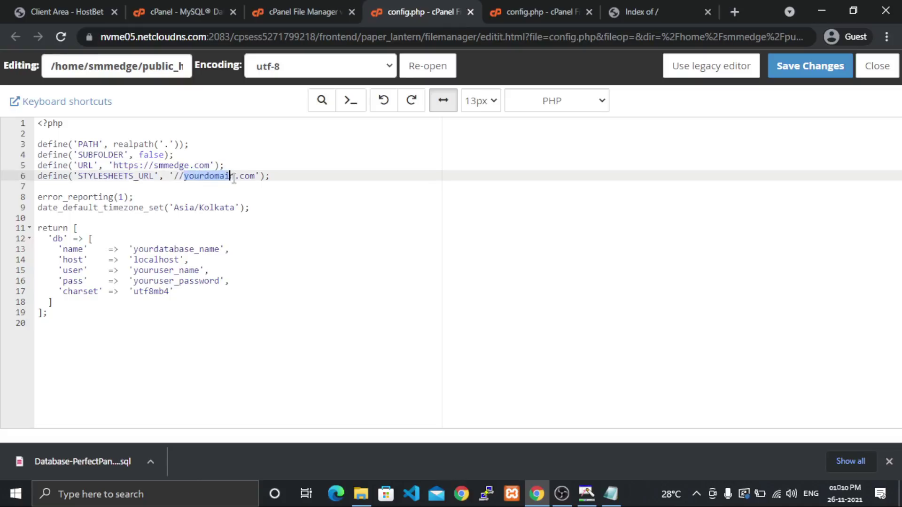
type("smmedge")
left_click(241, 175)
left_click(171, 196)
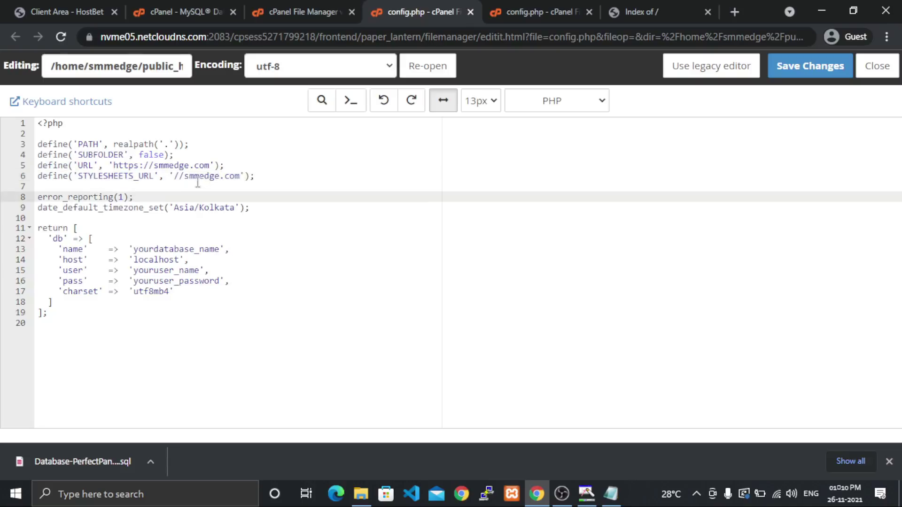
left_click(140, 236)
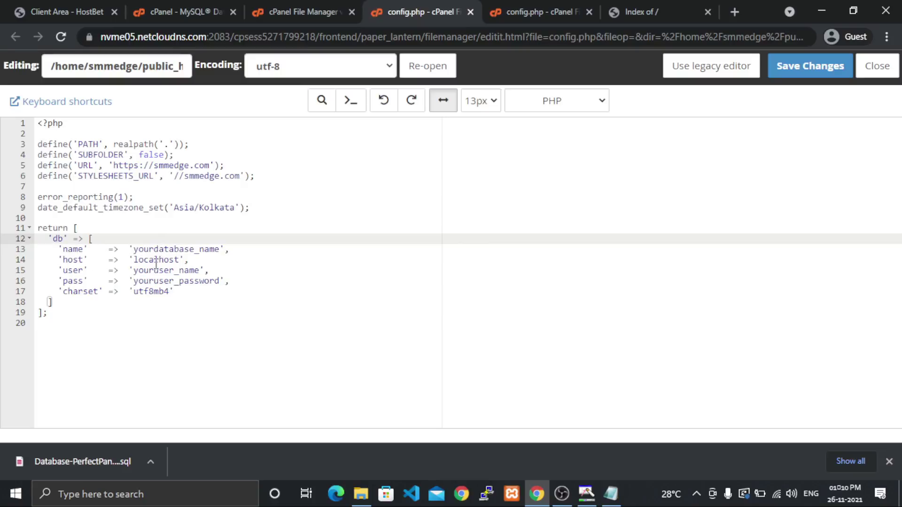
Step: Replace the placeholder password on line 16 with the saved database password
double_click(160, 280)
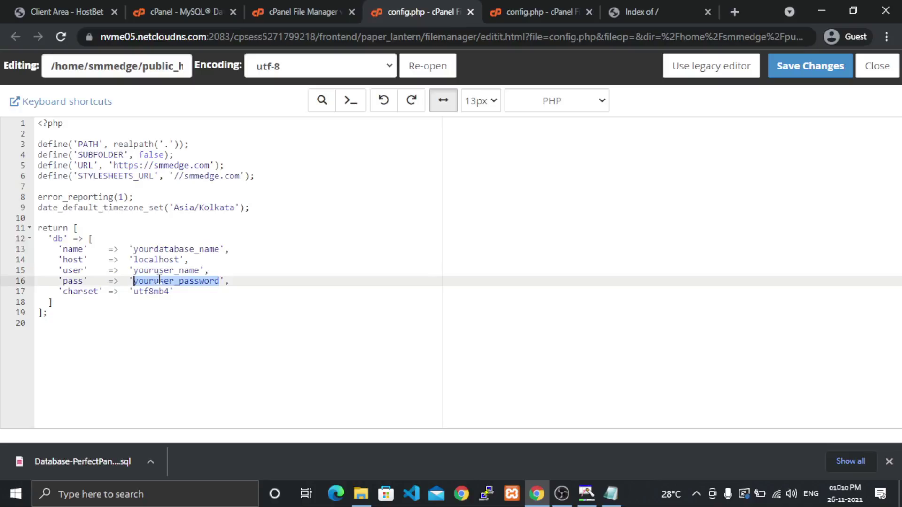
key("ctrl+v")
key("ctrl+z")
left_click(605, 501)
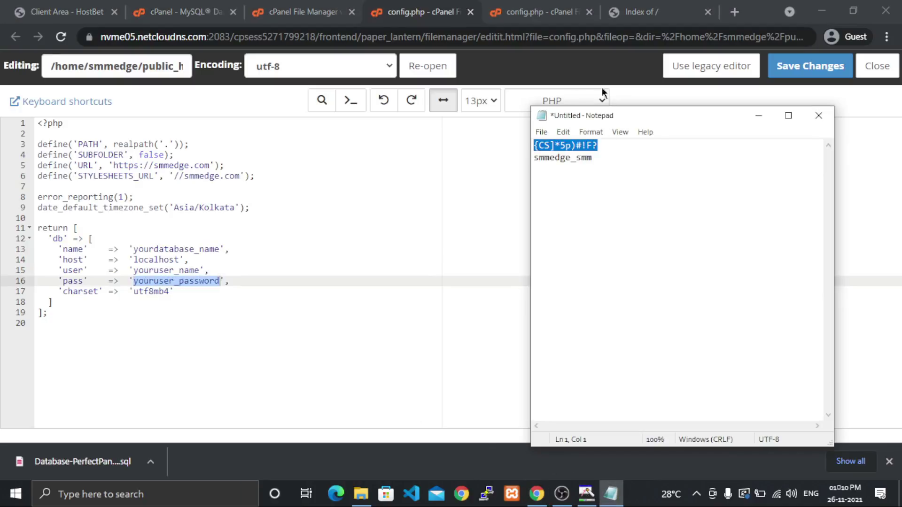
right_click(572, 148)
left_click(585, 189)
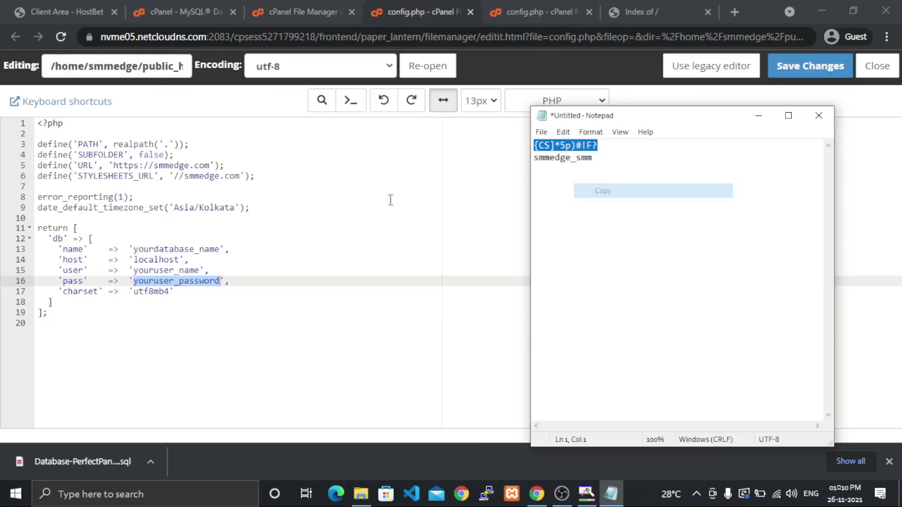
key("alt+Tab")
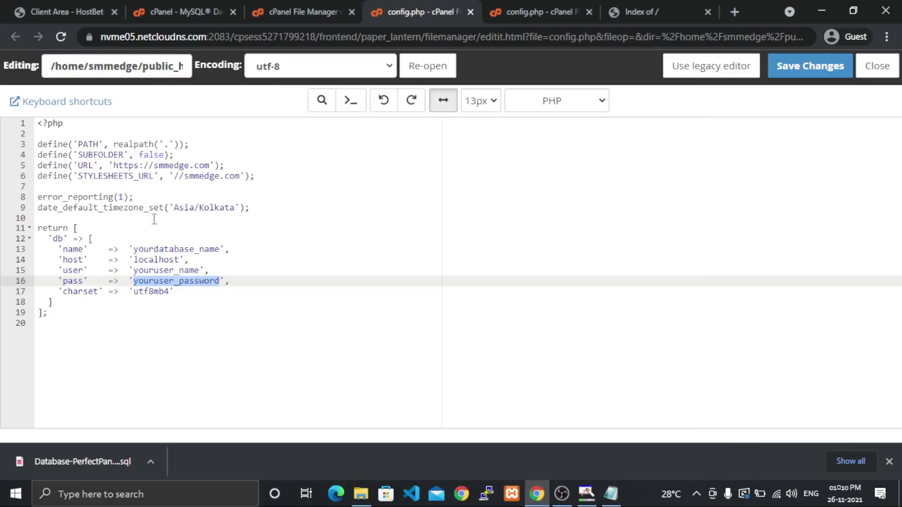
key("ctrl+v")
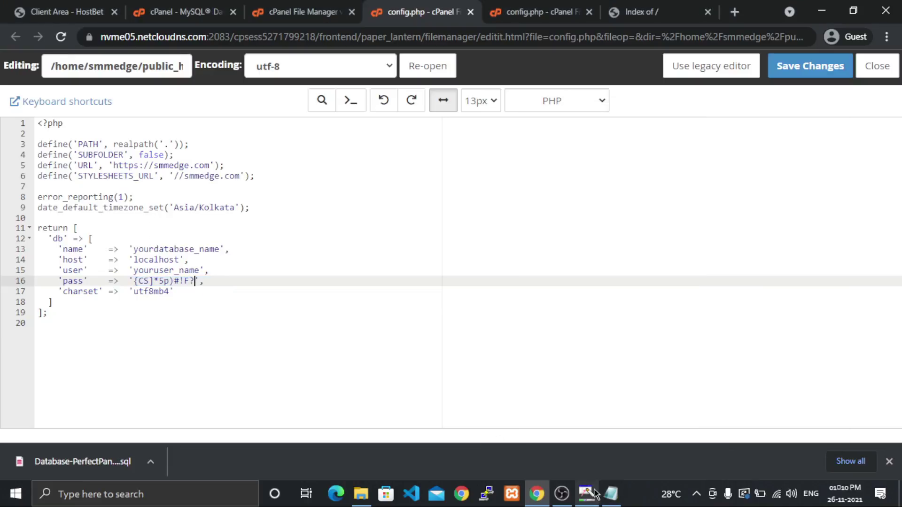
Step: Set the database user and name to smmedge_smm and save config.php
left_click(611, 494)
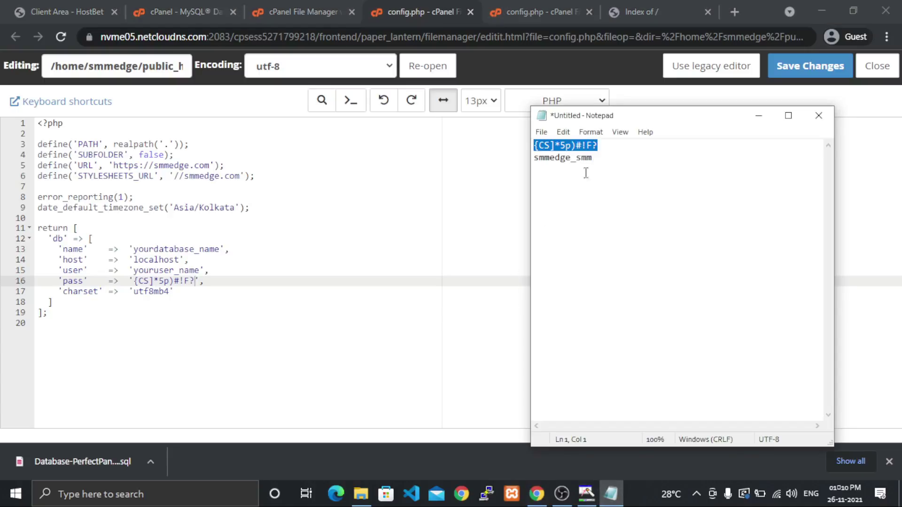
left_click_drag(596, 158, 536, 167)
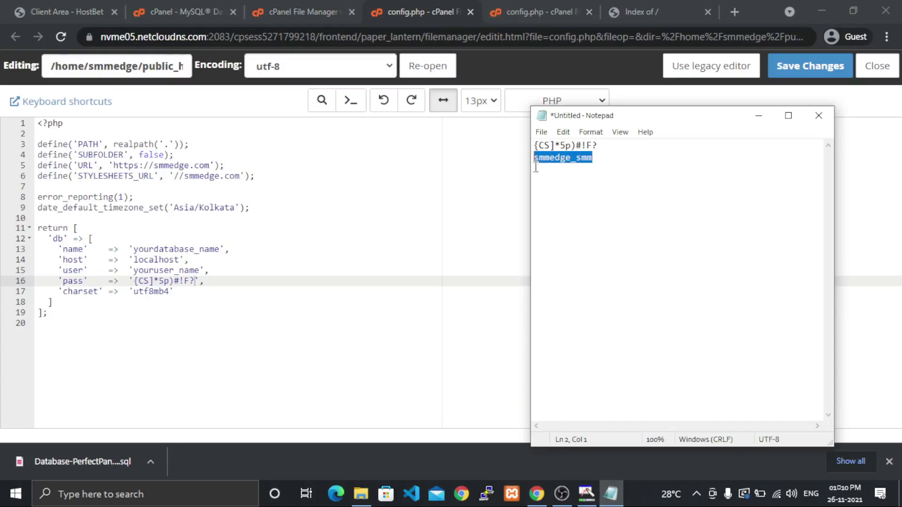
right_click(538, 158)
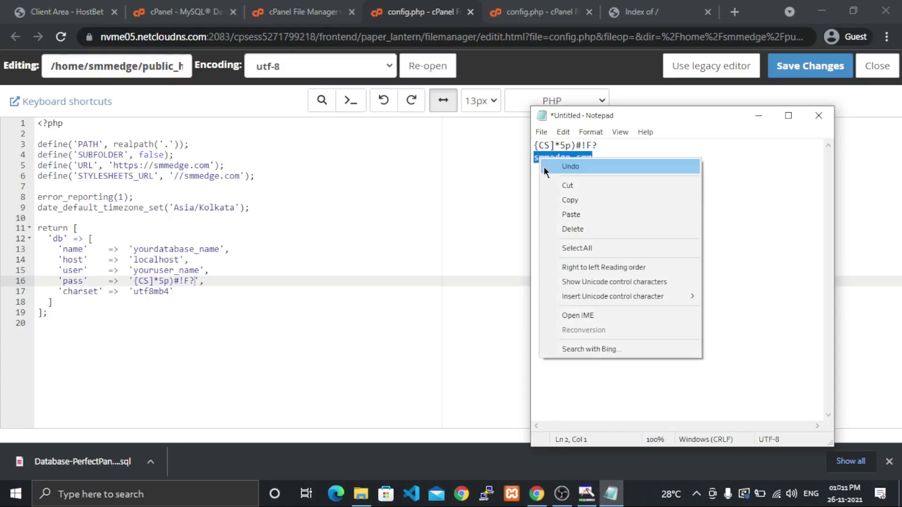
left_click(570, 200)
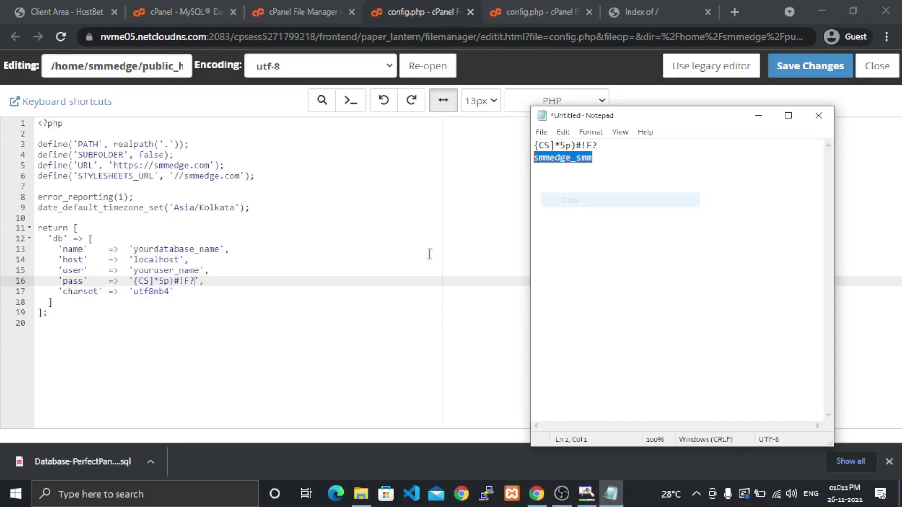
double_click(186, 271)
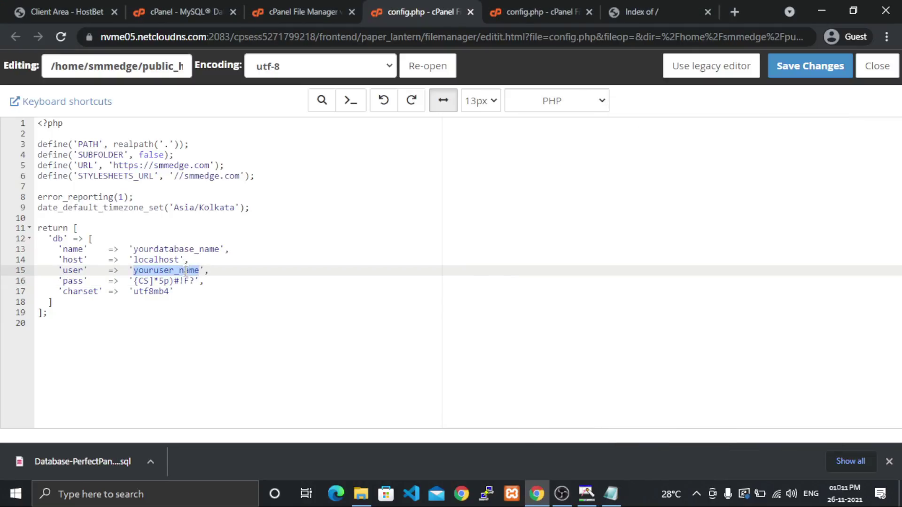
key("ctrl+v")
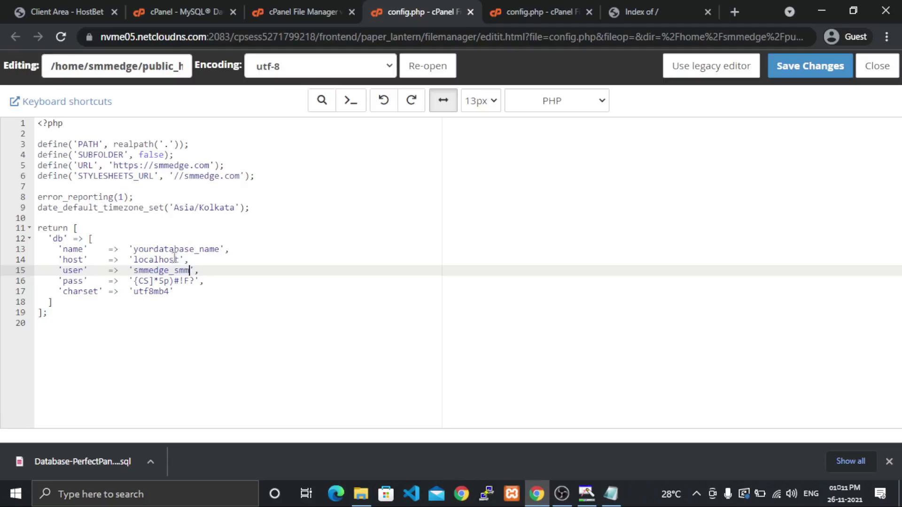
double_click(174, 249)
key("ctrl+v")
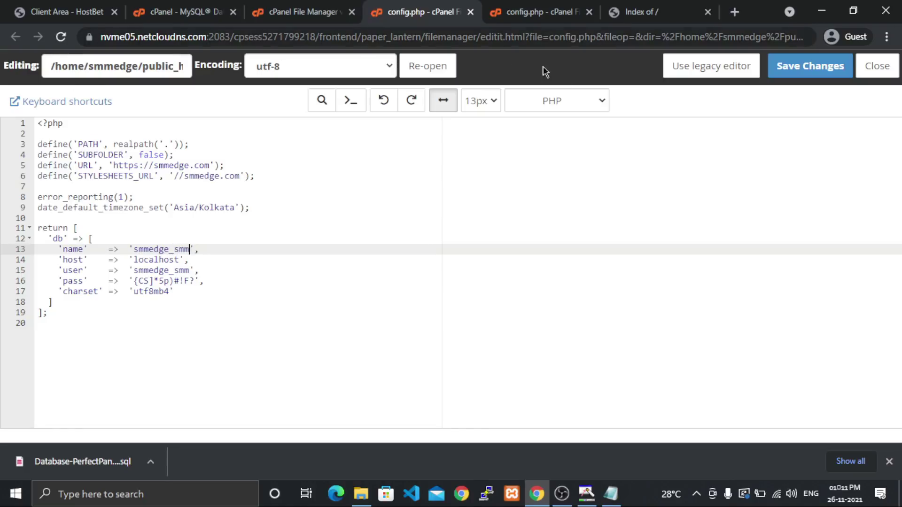
left_click(795, 70)
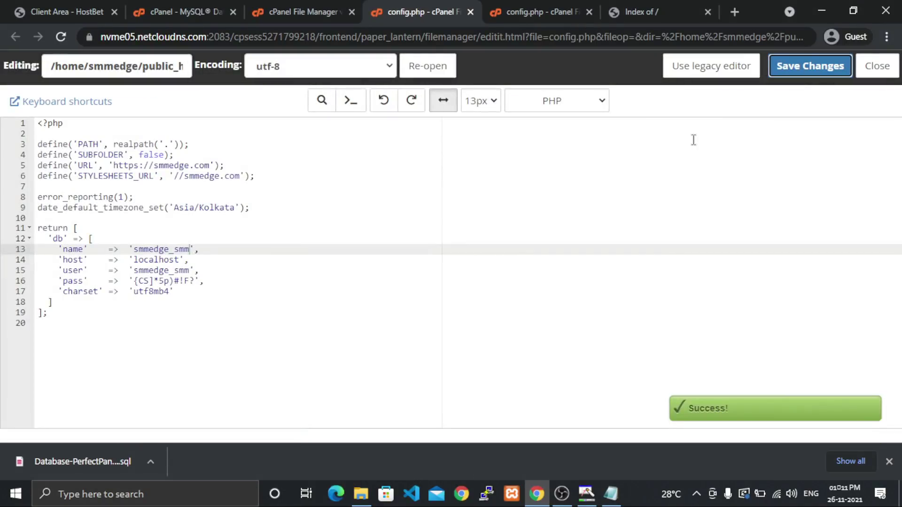
Step: Close both config.php editor tabs and return to the cPanel home page
left_click(470, 12)
left_click(470, 12)
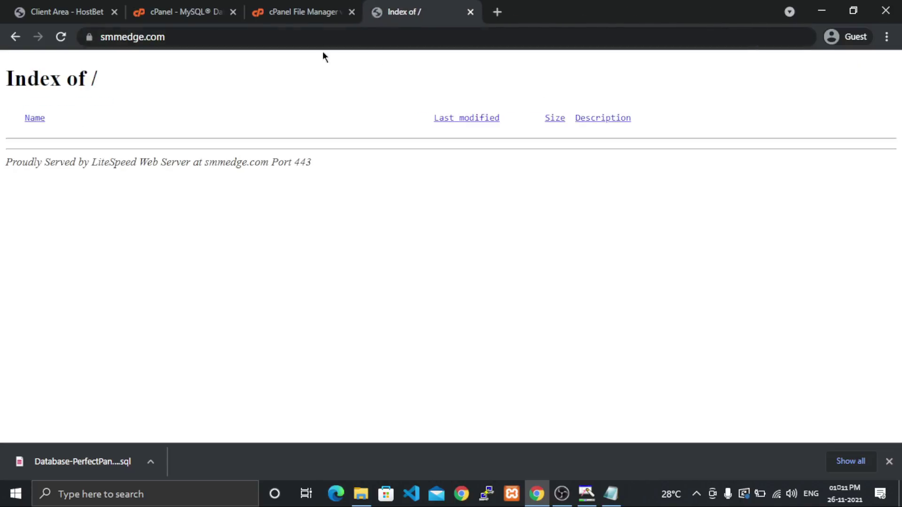
left_click(177, 9)
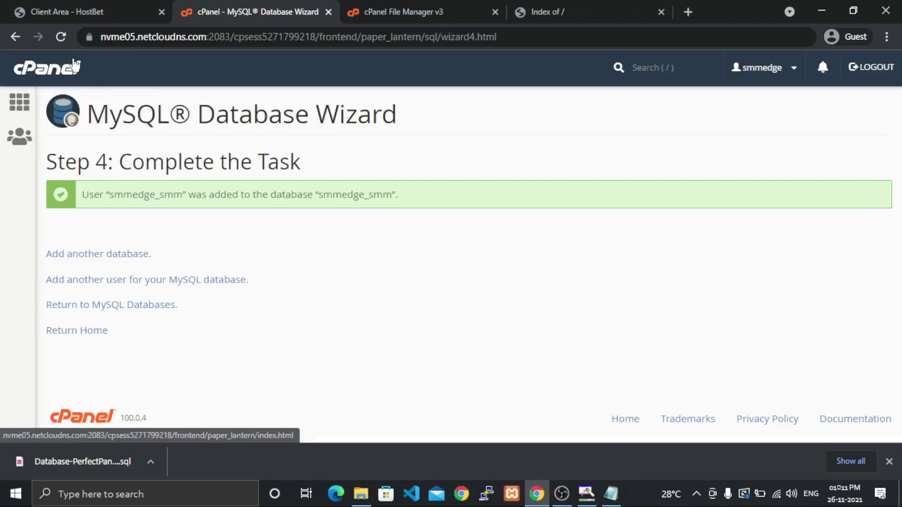
left_click(75, 64)
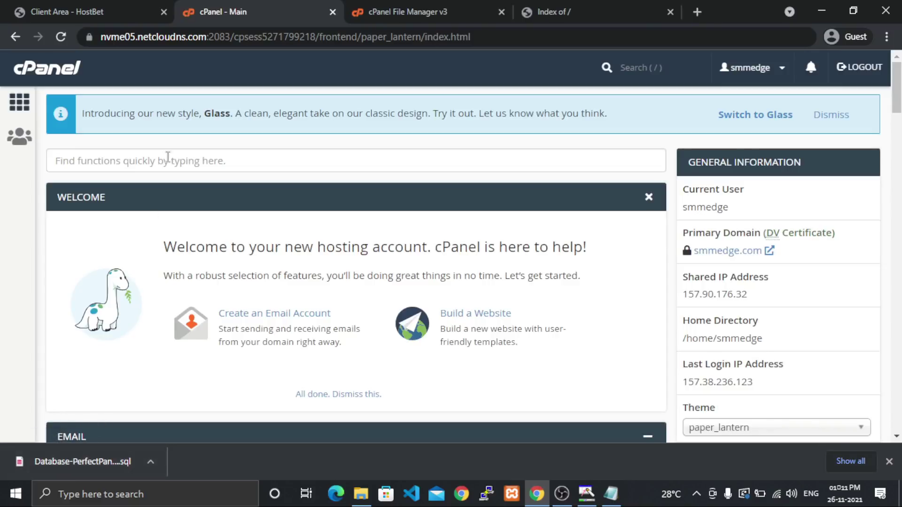
Step: Search cPanel functions for 'phpmyadmin' and launch phpMyAdmin
left_click(172, 157)
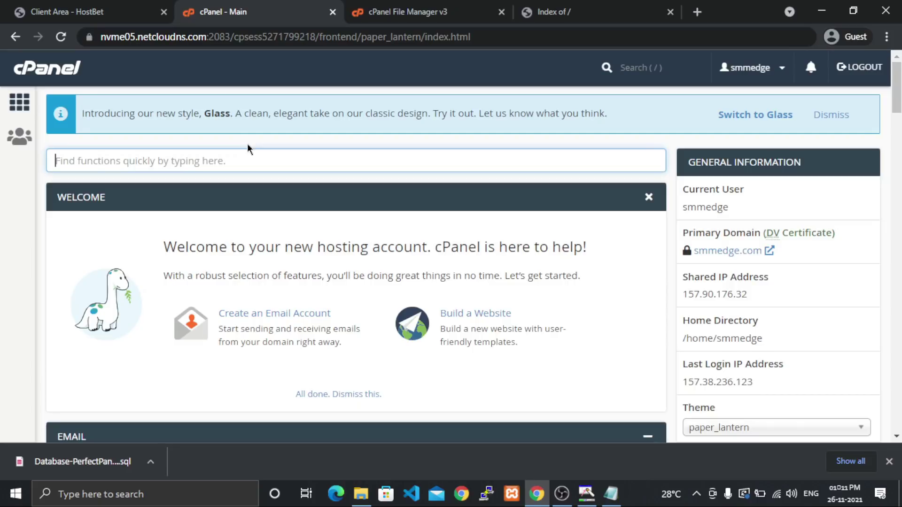
left_click(268, 129)
left_click(328, 159)
type("phpm")
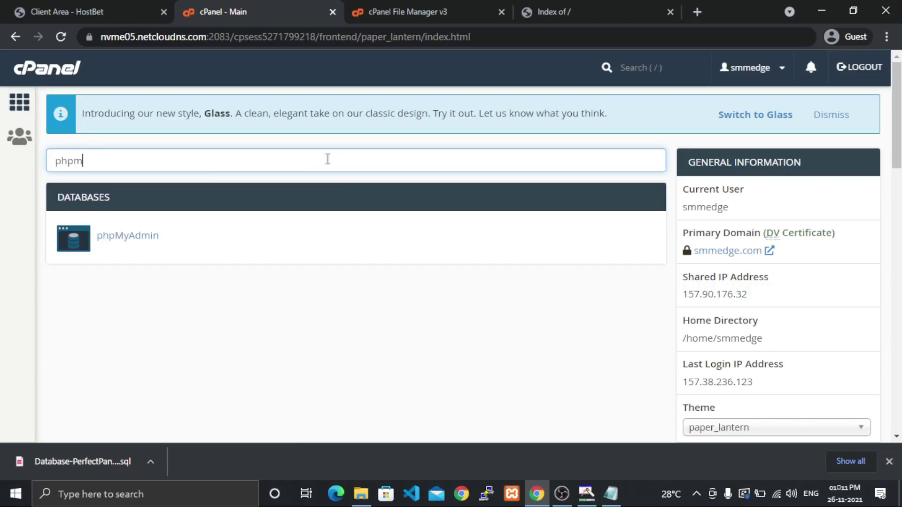
type("yadmin")
left_click(305, 233)
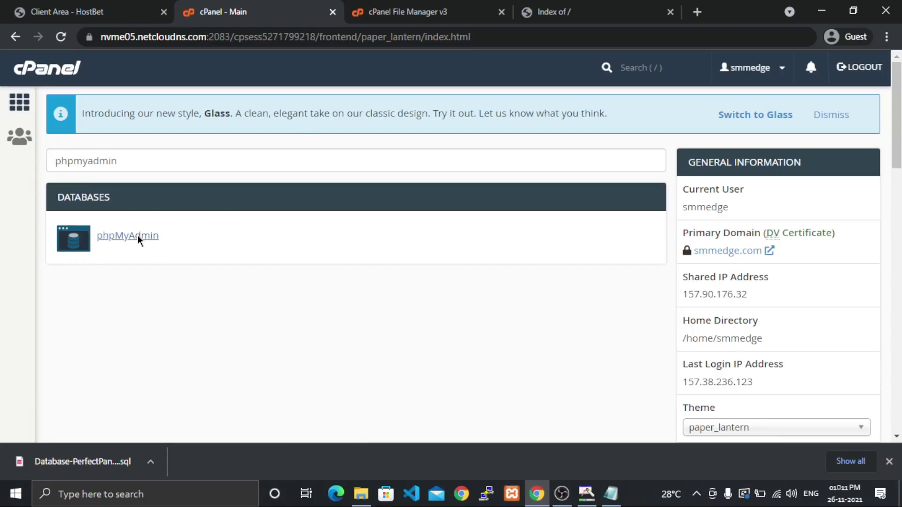
left_click(140, 239)
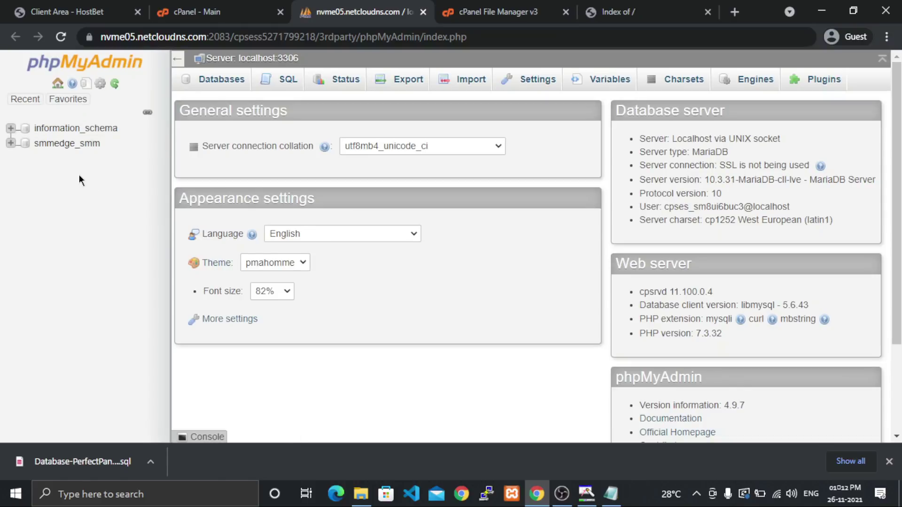
Step: Import Database-PerfectPanel Script (1).sql into smmedge_smm by dropping it onto the page
left_click(90, 148)
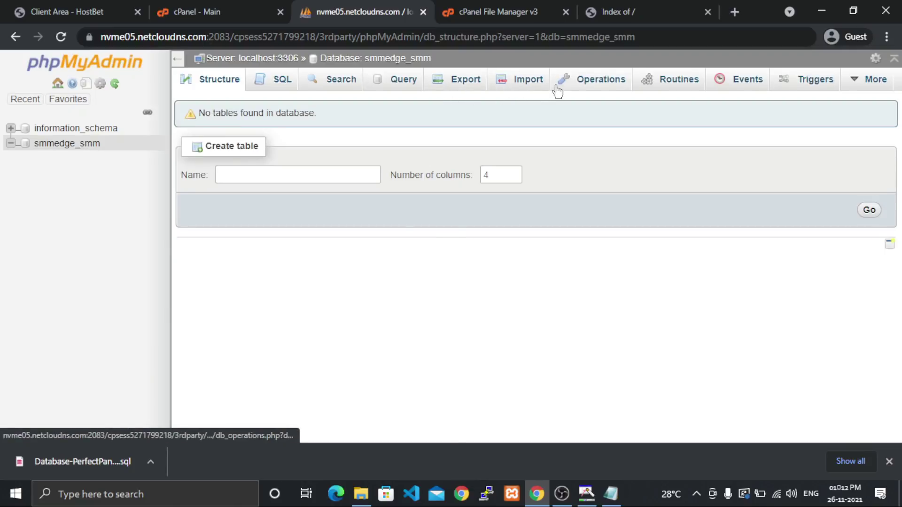
left_click(498, 86)
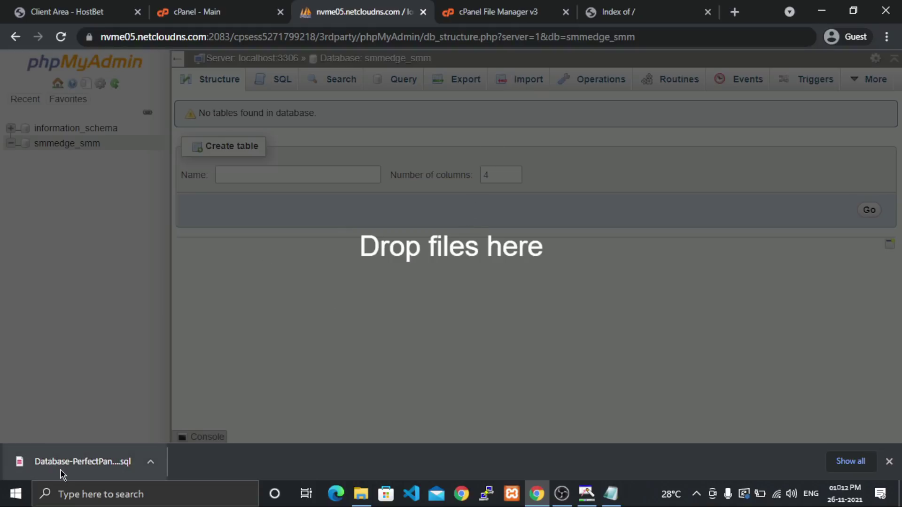
left_click_drag(60, 470, 508, 234)
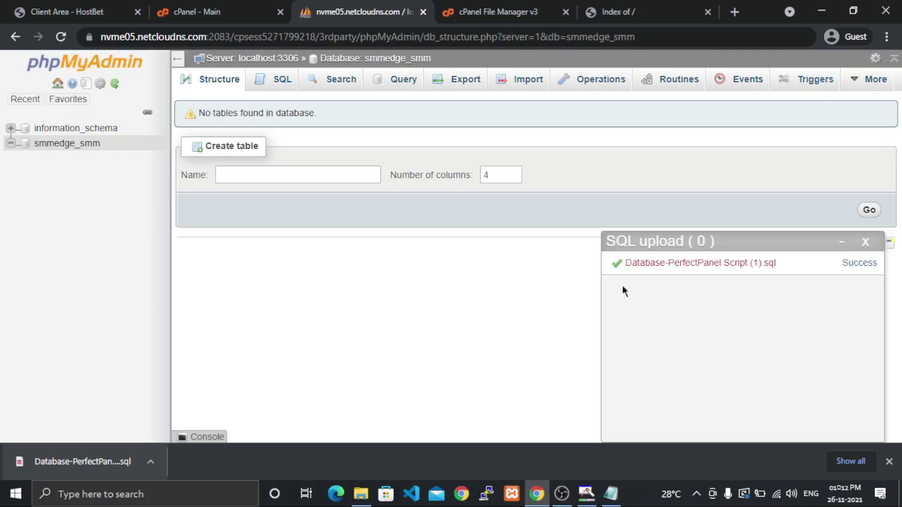
Step: Reload smmedge_smm and review its 22 imported tables, bank_accounts through ticket_reply
left_click(90, 145)
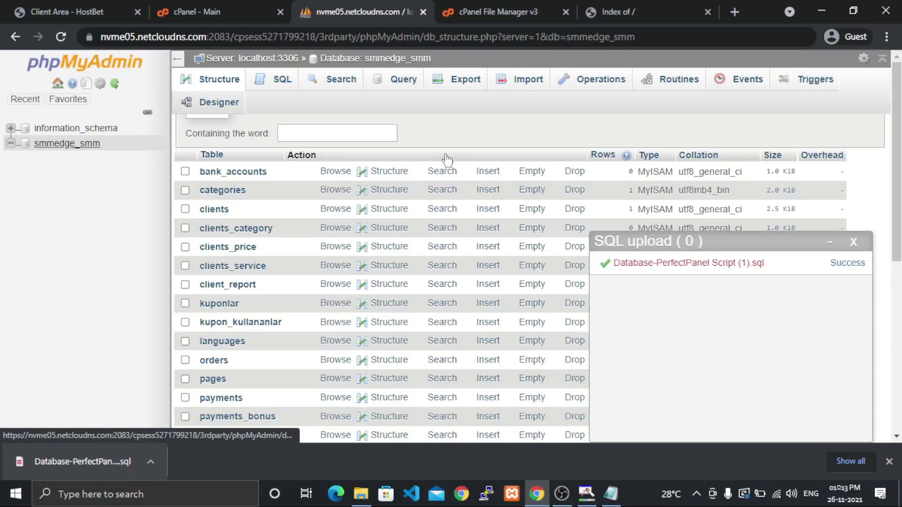
left_click(853, 245)
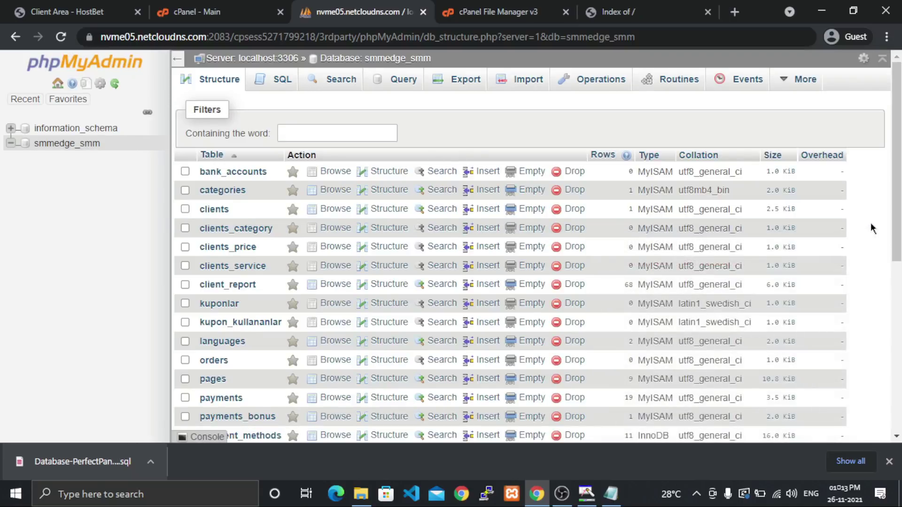
scroll(872, 223, "down", 2)
scroll(872, 223, "down", 6)
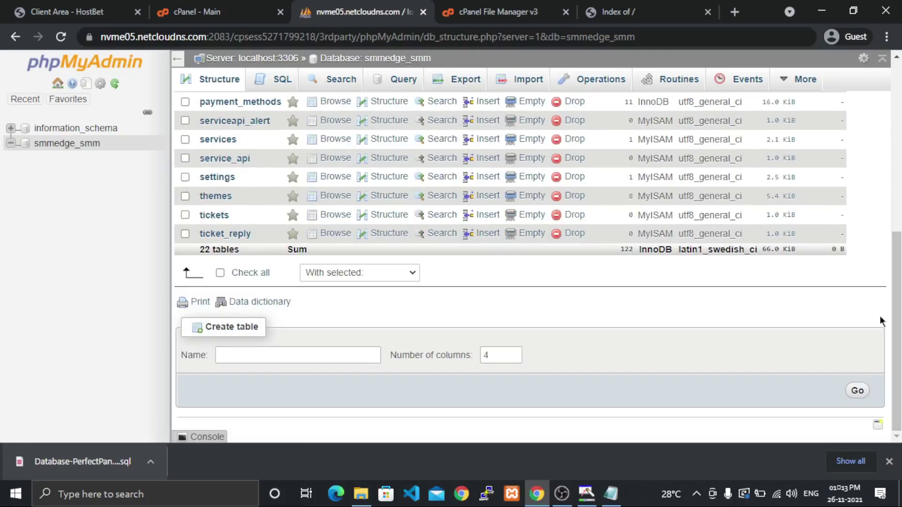
scroll(896, 278, "up", 3)
right_click(897, 277)
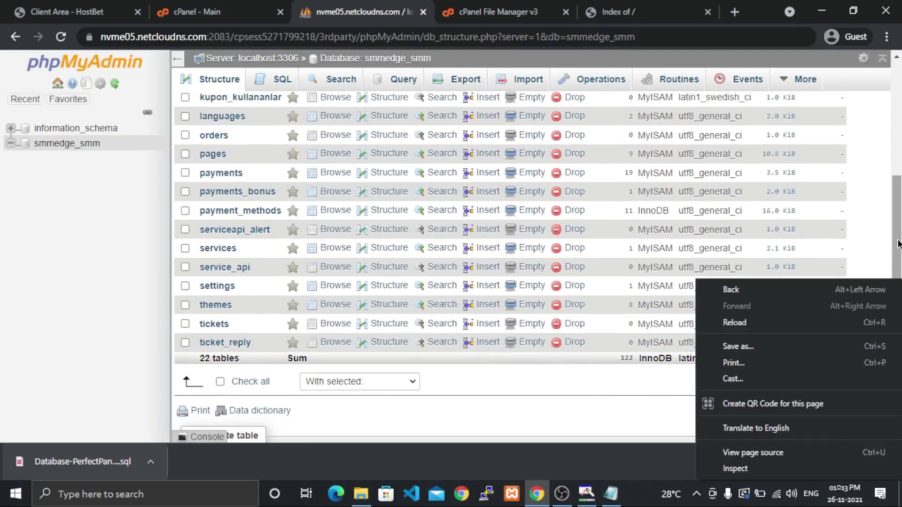
left_click(896, 239)
left_click_drag(896, 240, 896, 125)
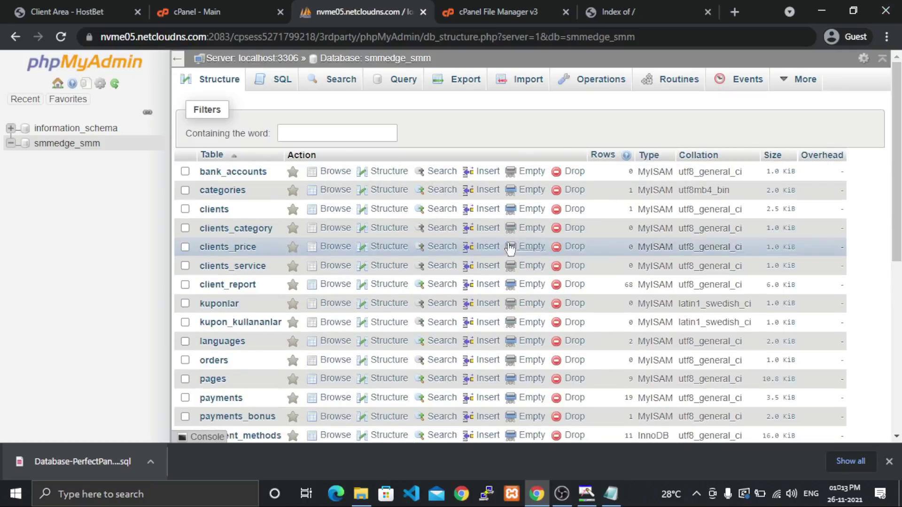
left_click(528, 90)
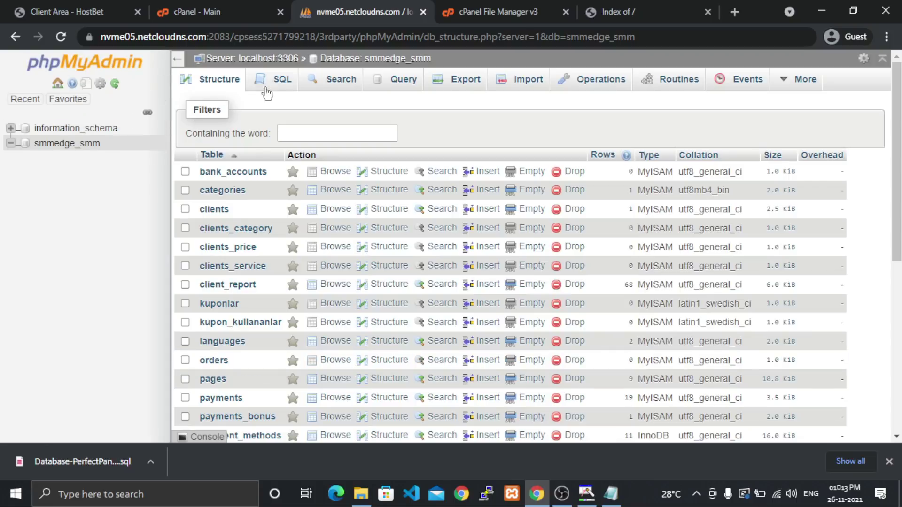
Step: Load smmedge.com/admin in the site's tab, revealing the Index of /admin/ folder listing
left_click(611, 11)
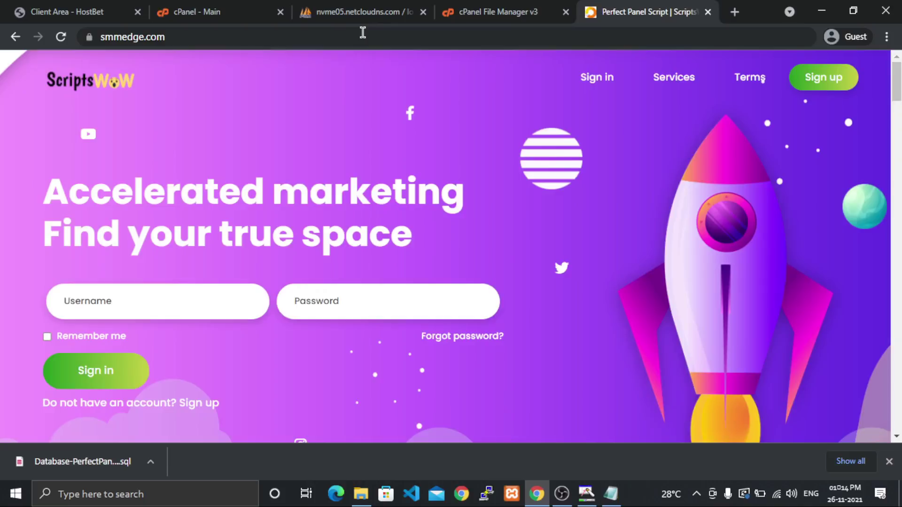
left_click(363, 32)
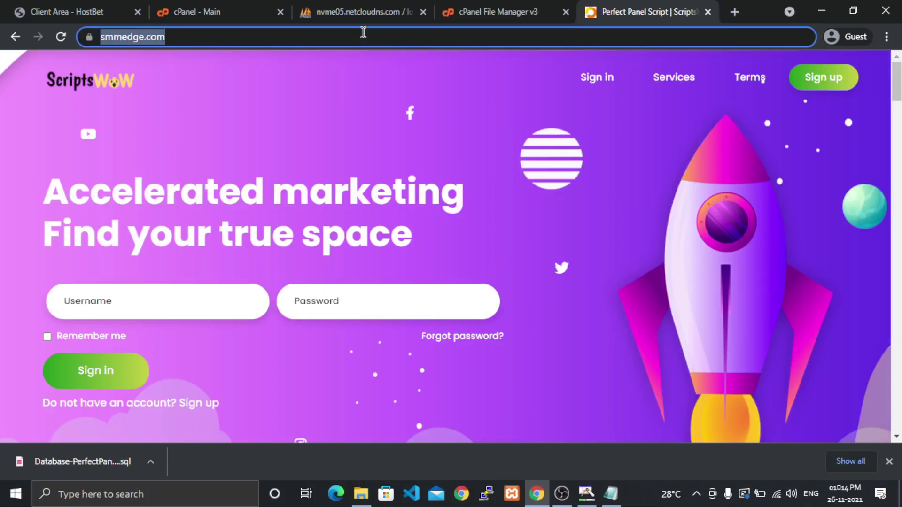
left_click(362, 32)
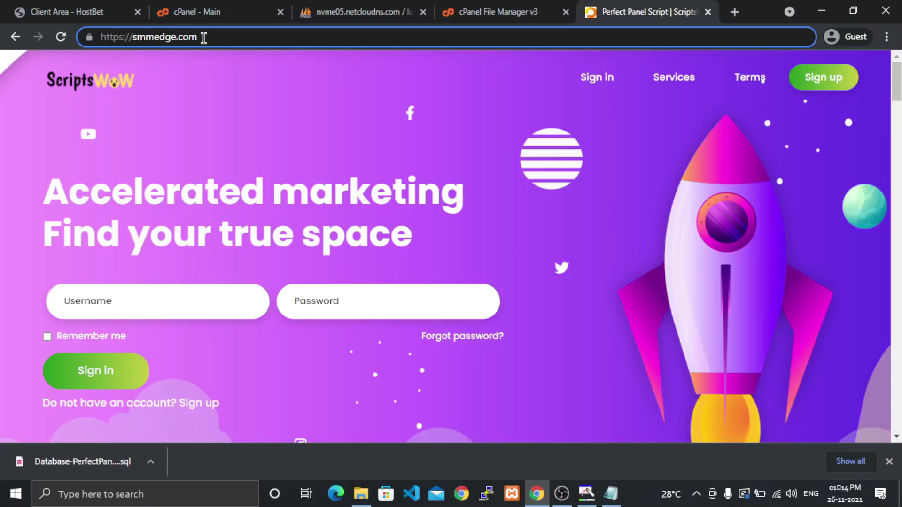
type("/")
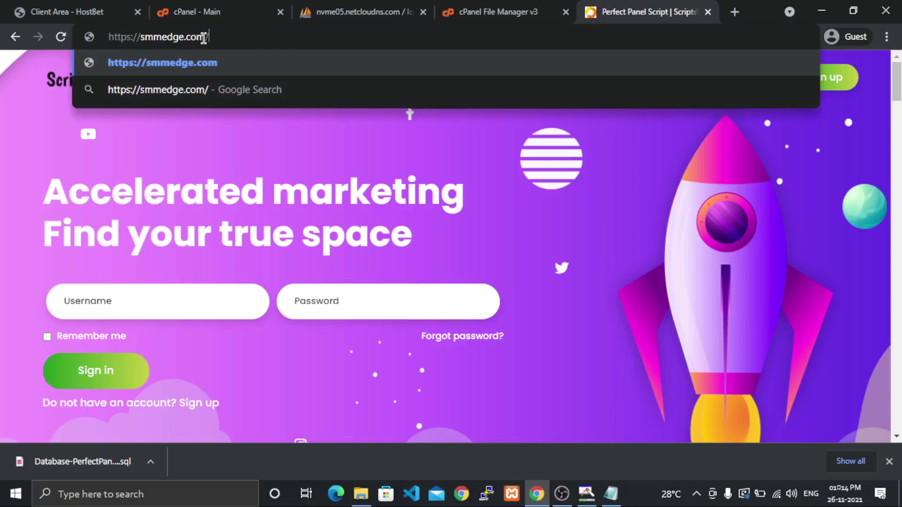
type("admin")
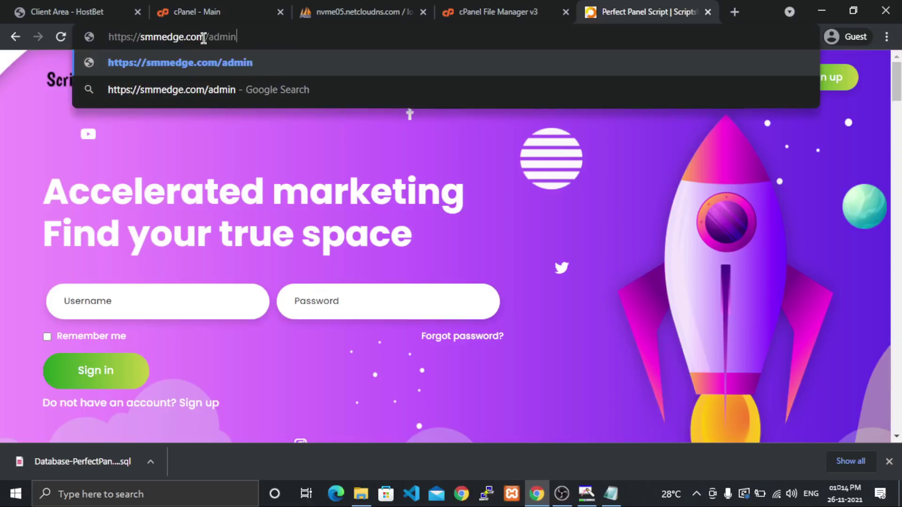
left_click_drag(244, 36, 107, 36)
left_click(253, 33)
key("Return")
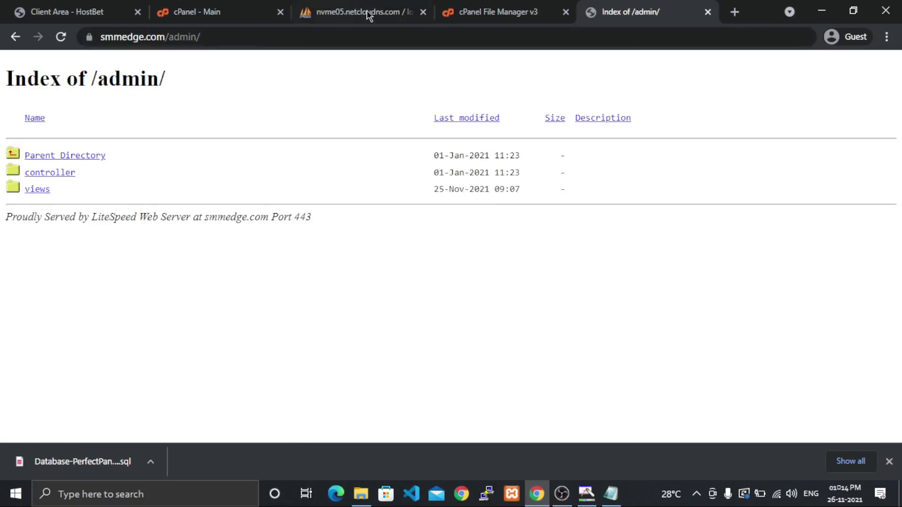
Step: Go up from the app folder to public_html in File Manager and reload its contents
left_click(517, 10)
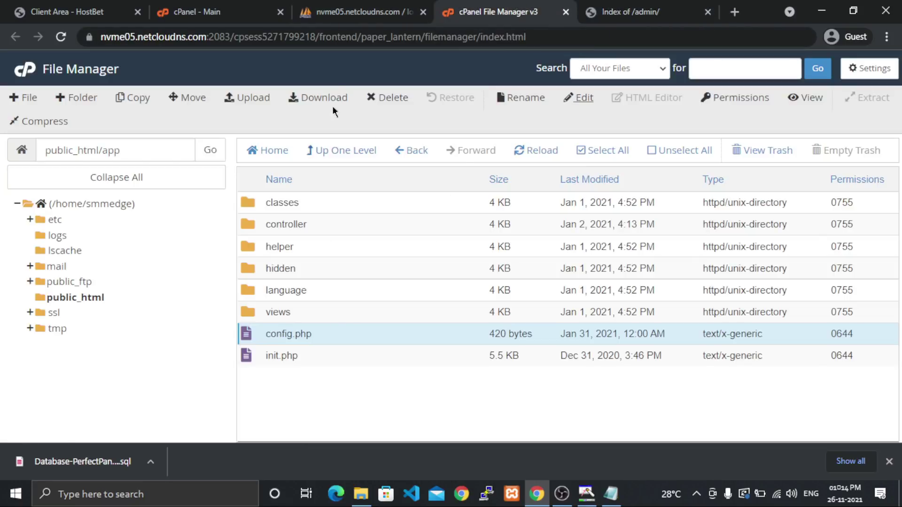
left_click(355, 148)
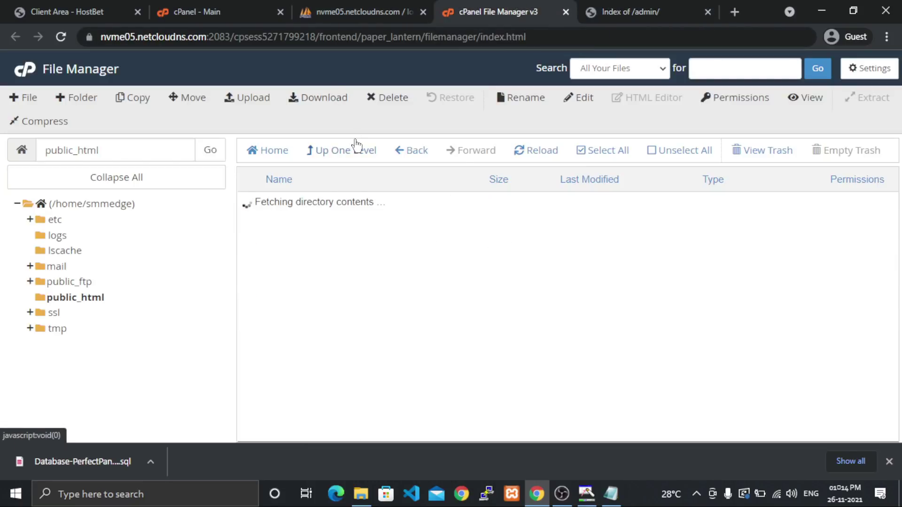
left_click(94, 298)
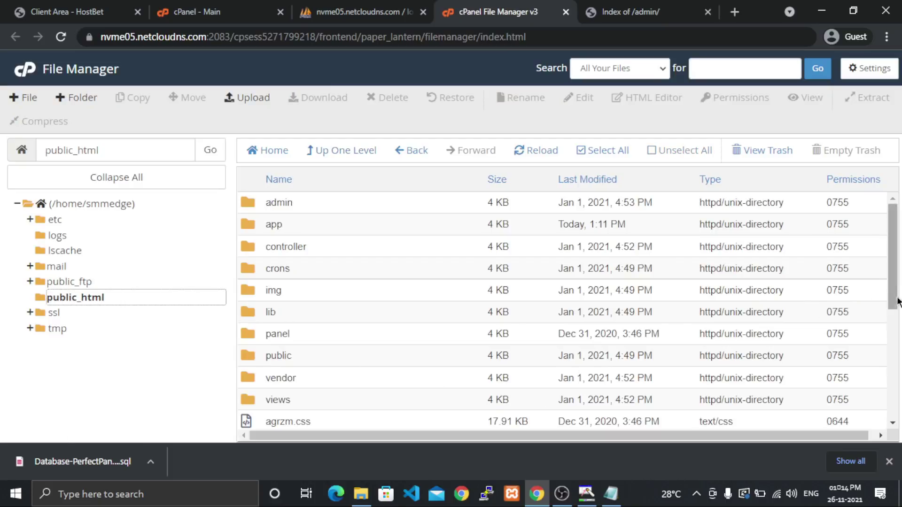
mouse_move(897, 301)
left_mouse_down()
mouse_move(892, 329)
mouse_move(893, 300)
left_mouse_up()
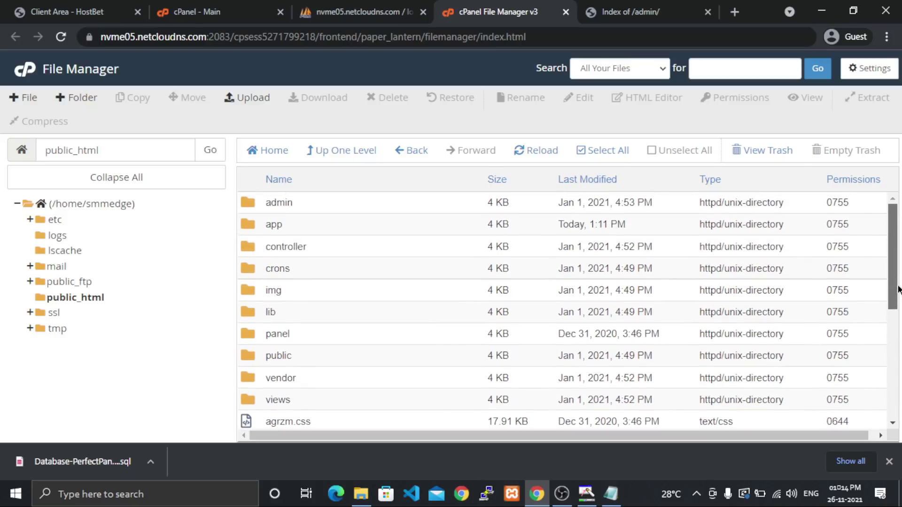
Step: Enable Show Hidden Files (dotfiles) in File Manager Settings and save
left_click(883, 68)
left_click(351, 296)
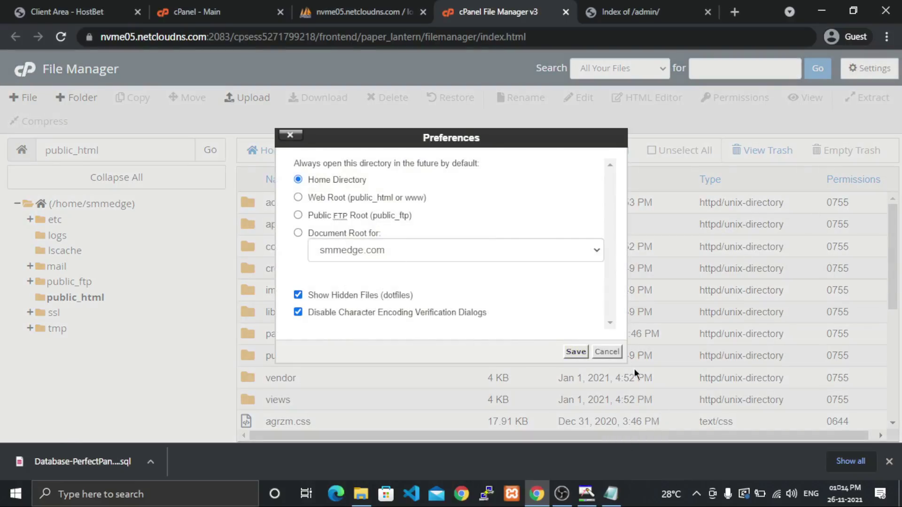
left_click(606, 351)
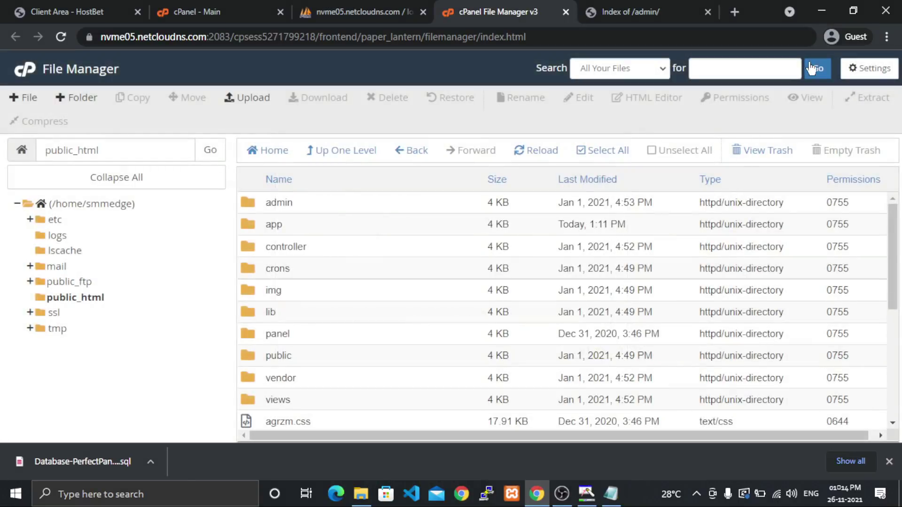
left_click(873, 75)
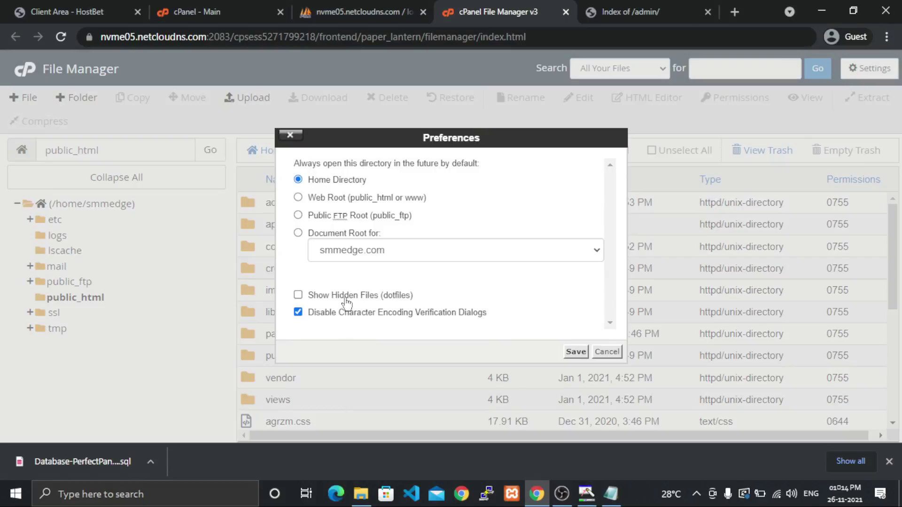
left_click(348, 300)
left_click(575, 352)
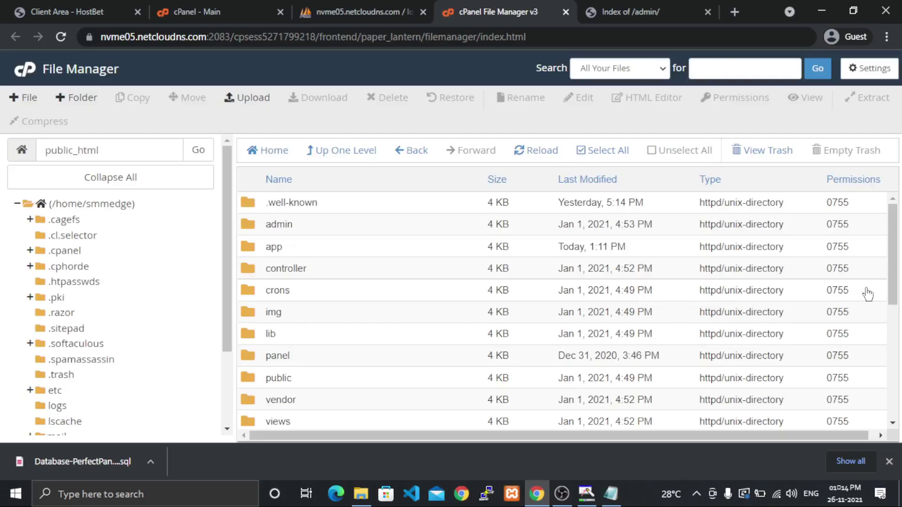
mouse_move(898, 262)
left_mouse_down()
mouse_move(898, 402)
mouse_move(898, 254)
left_mouse_up()
Step: Create an empty file named .htaccess in public_html and select it
left_click(30, 101)
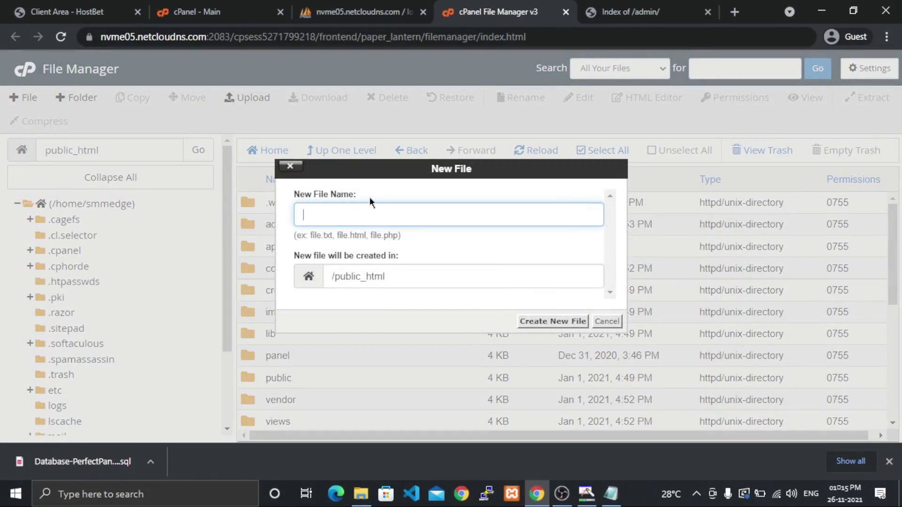
type(".htaccesss")
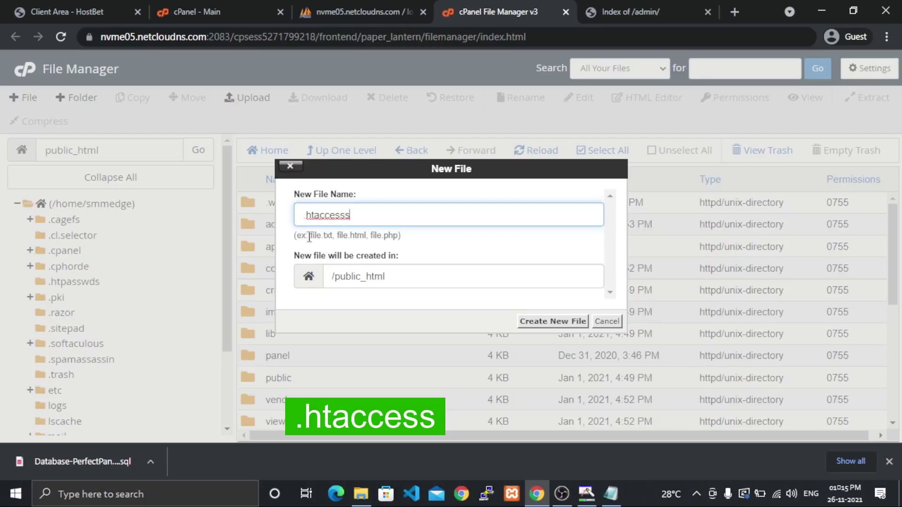
key("BackSpace")
left_click(328, 317)
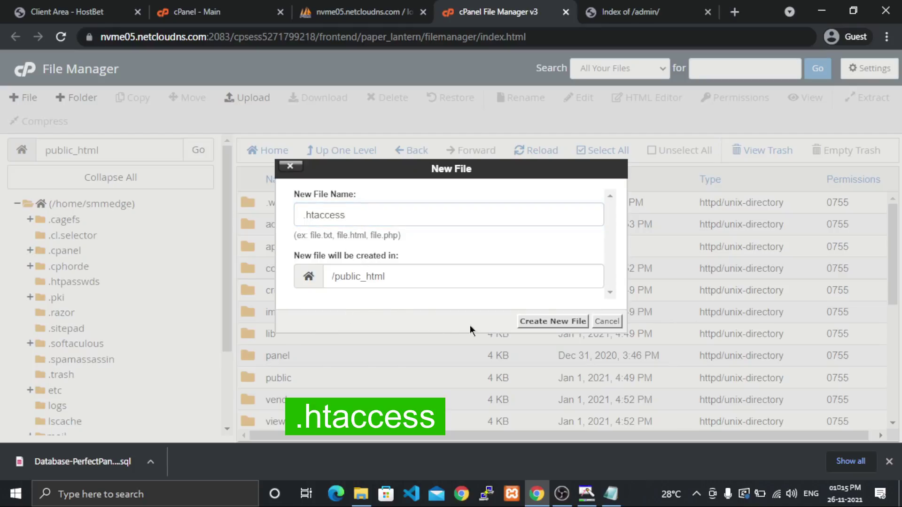
left_click(546, 322)
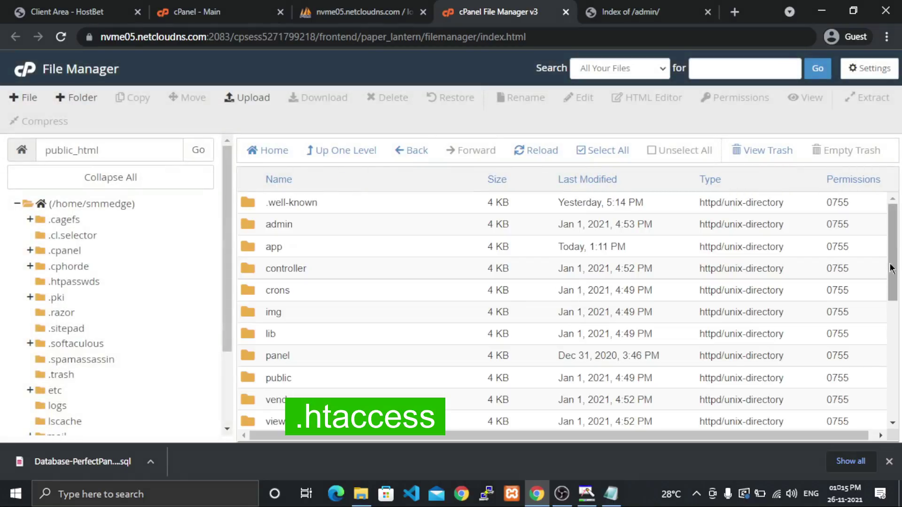
left_click_drag(895, 262, 901, 305)
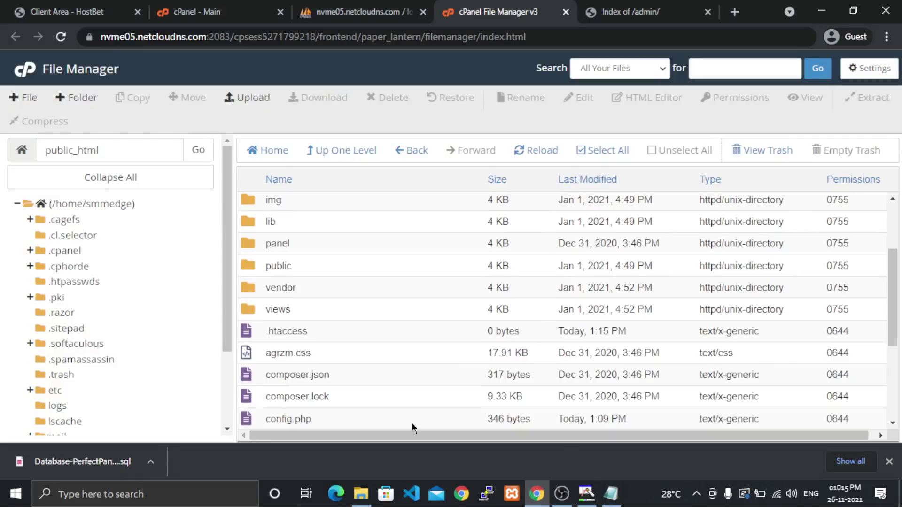
left_click(367, 327)
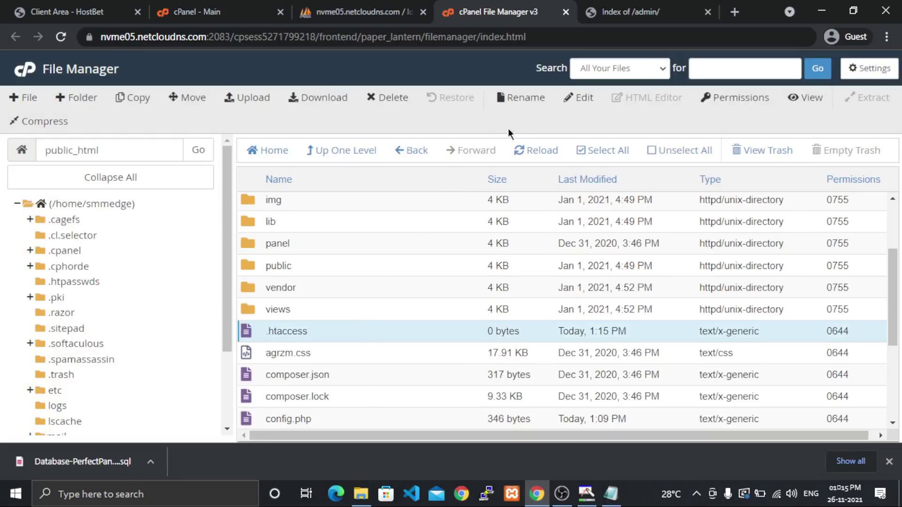
Step: Paste the RewriteEngine HTTPS redirect and index.php rewrite rules into .htaccess and save
left_click(571, 100)
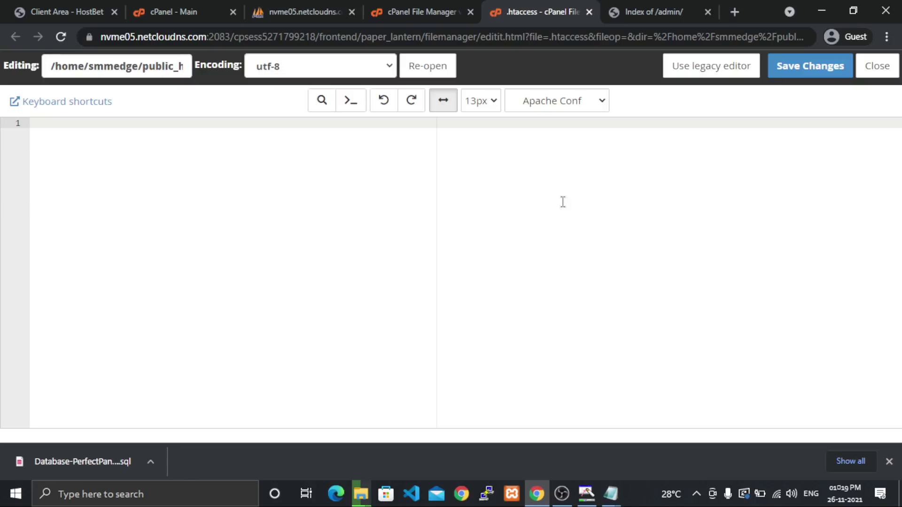
type("RewriteEngine On RewriteCond %{HTTPS} off RewriteRule ^(.*)$ https://%{HTTP_HOST}%{REQUEST_URI} [L,R=301] RewriteRule ^([a-zA-Z0-9-_/]+)$ index.php [QSA]")
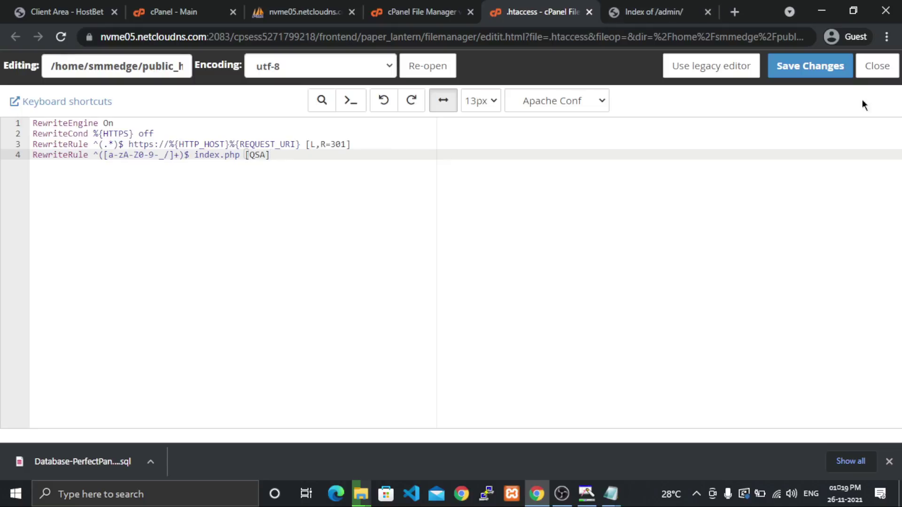
key("ctrl+s")
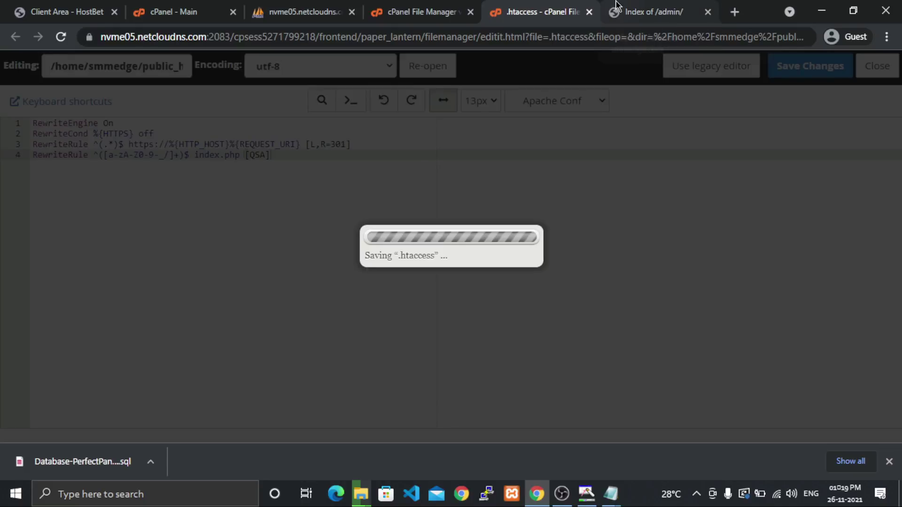
Step: Re-save the .htaccess file and return to the site's /admin/ page
left_click(617, 7)
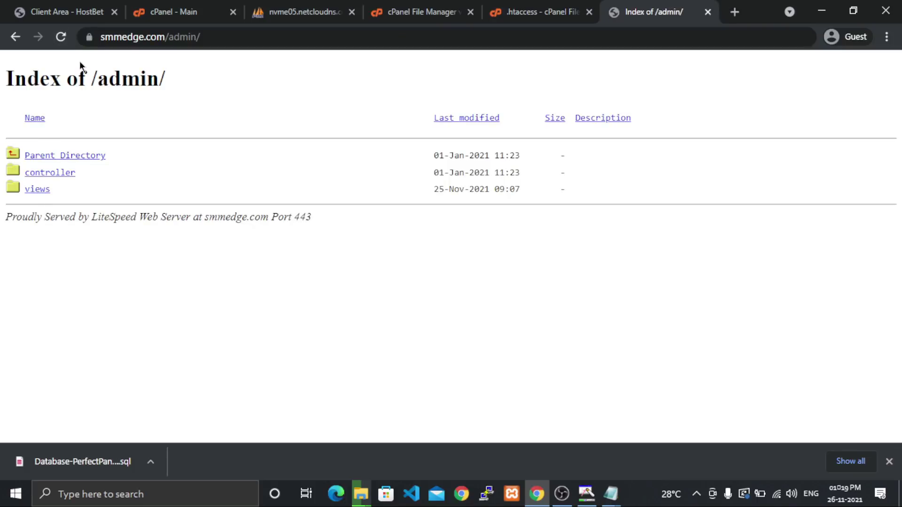
left_click(497, 12)
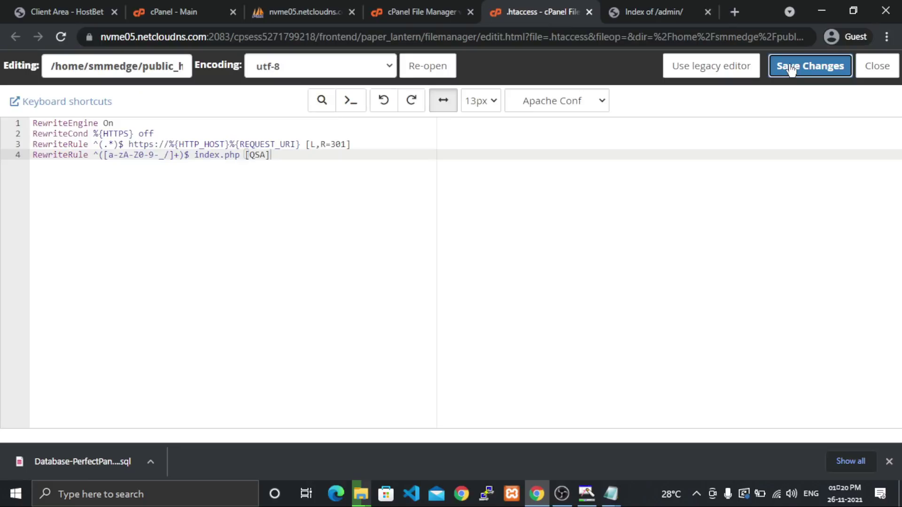
left_click(792, 69)
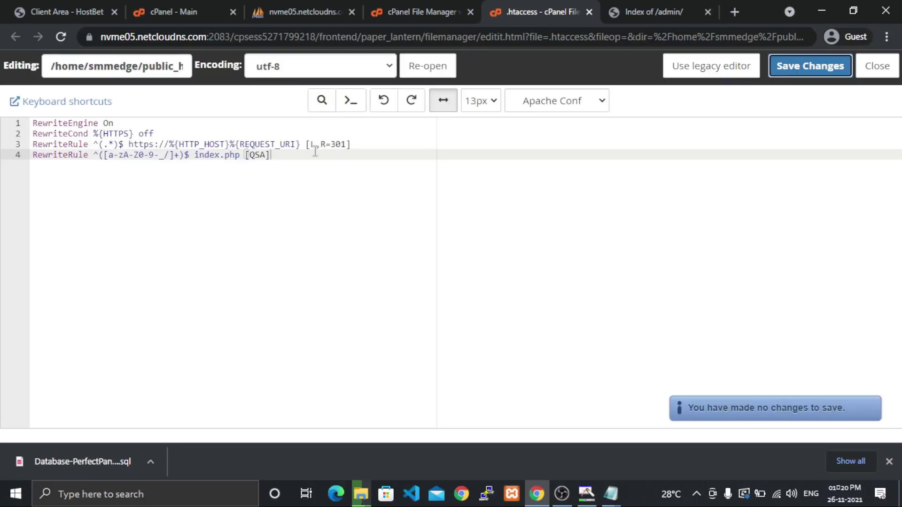
left_click(633, 7)
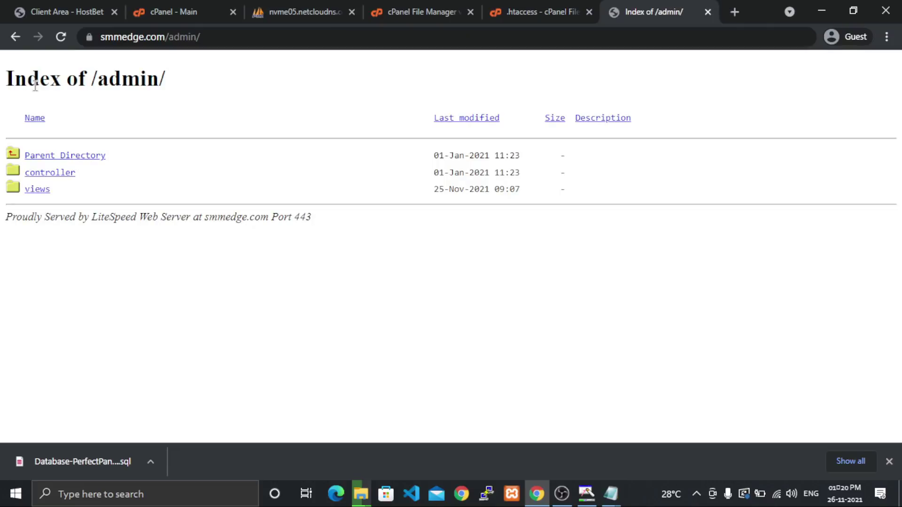
Step: Reload smmedge.com/admin/ and sign in with the admin username and password
key("F5")
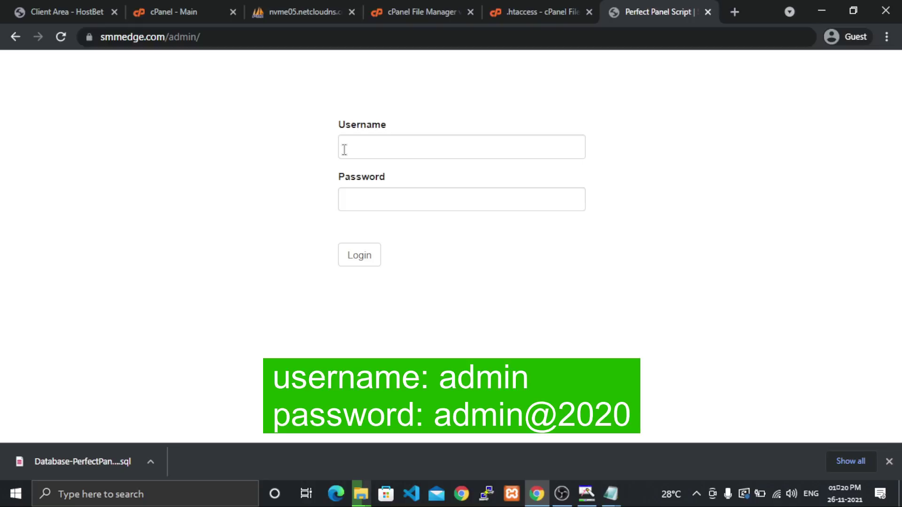
left_click(345, 149)
type("admin")
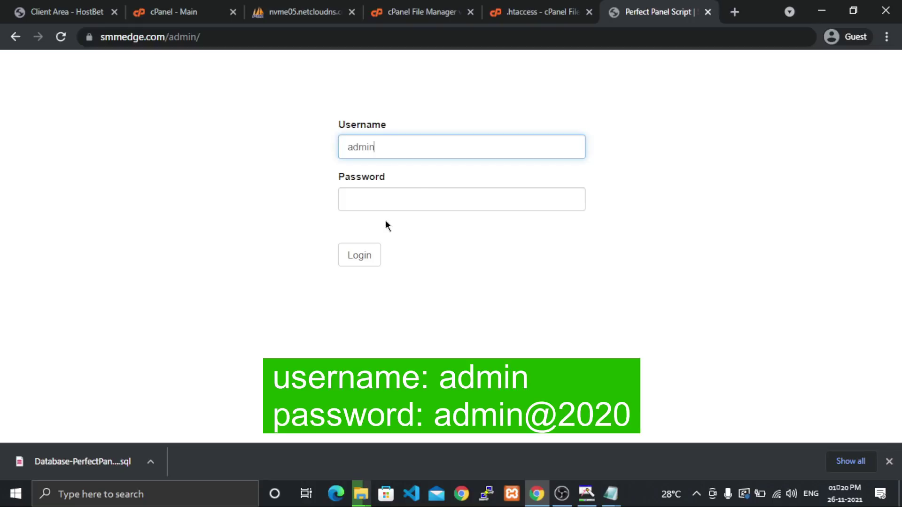
left_click(420, 199)
type("admin@")
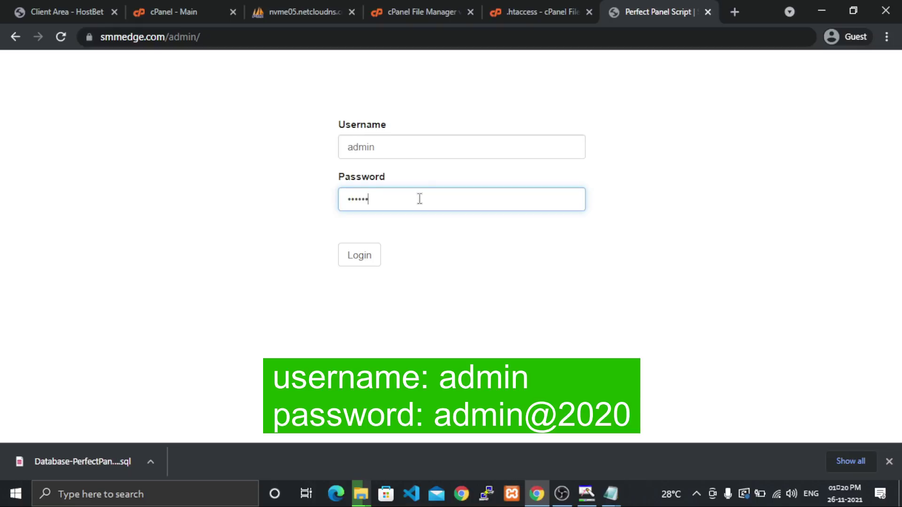
key("Return")
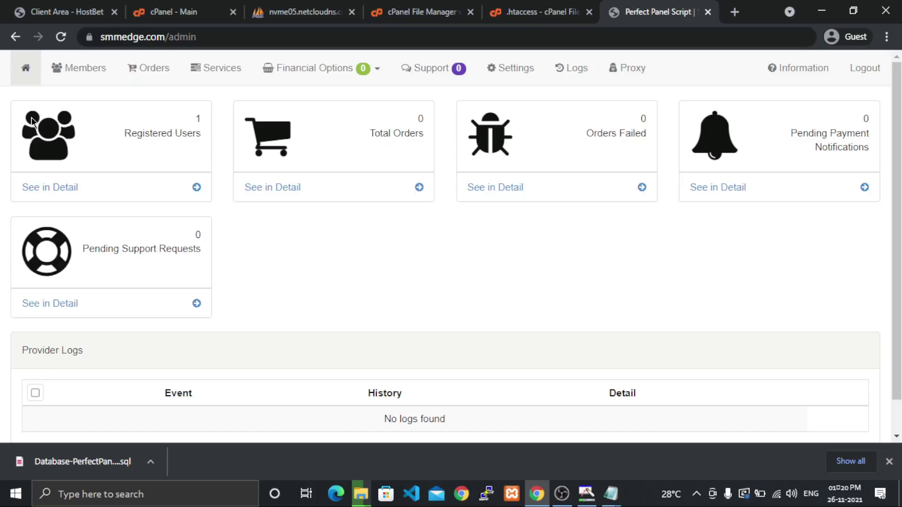
Step: Return to the cPanel File Manager tab showing the public_html listing
key("ctrl+4")
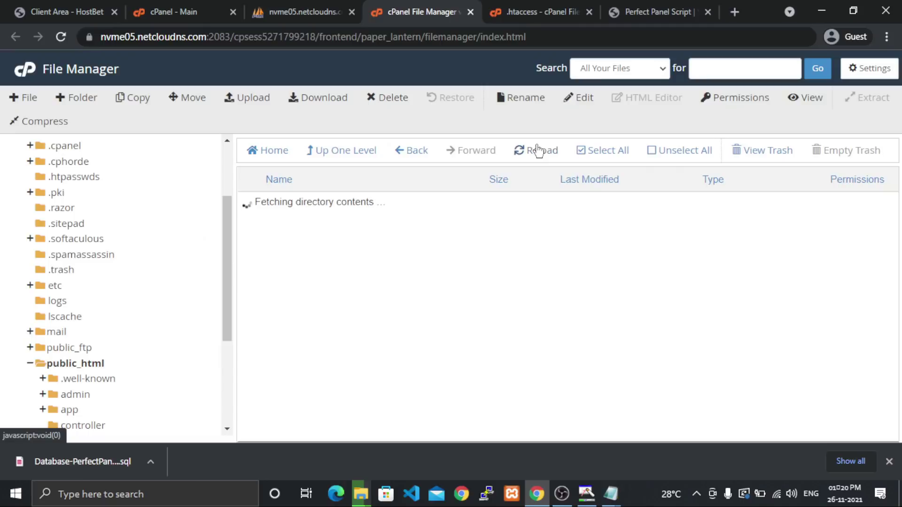